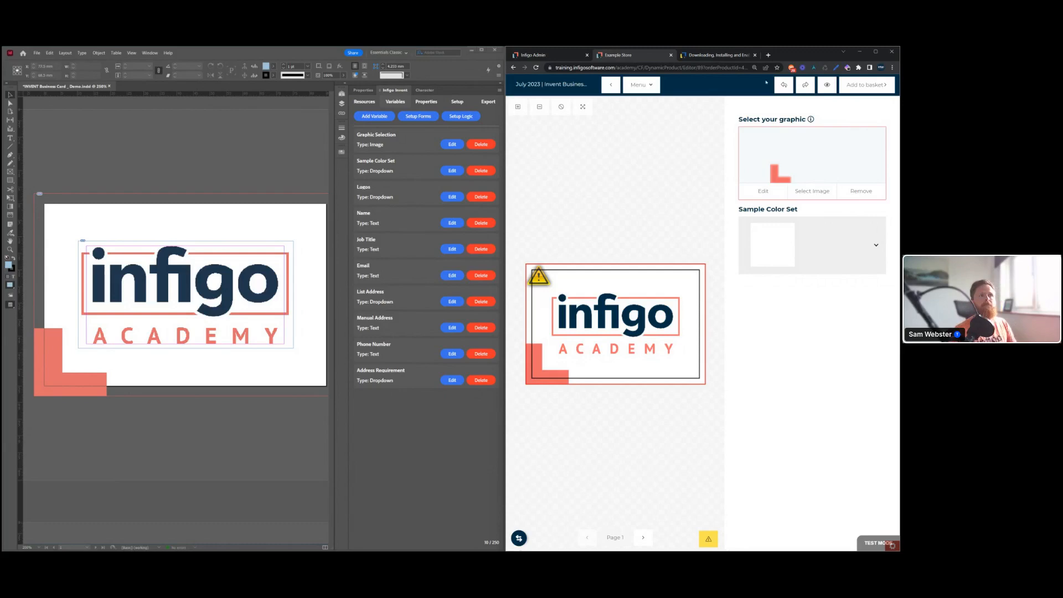
# Enlarge the storefront product editor, expand its resource side panel, and view page 2 of the business card
pyautogui.press('super+Up')
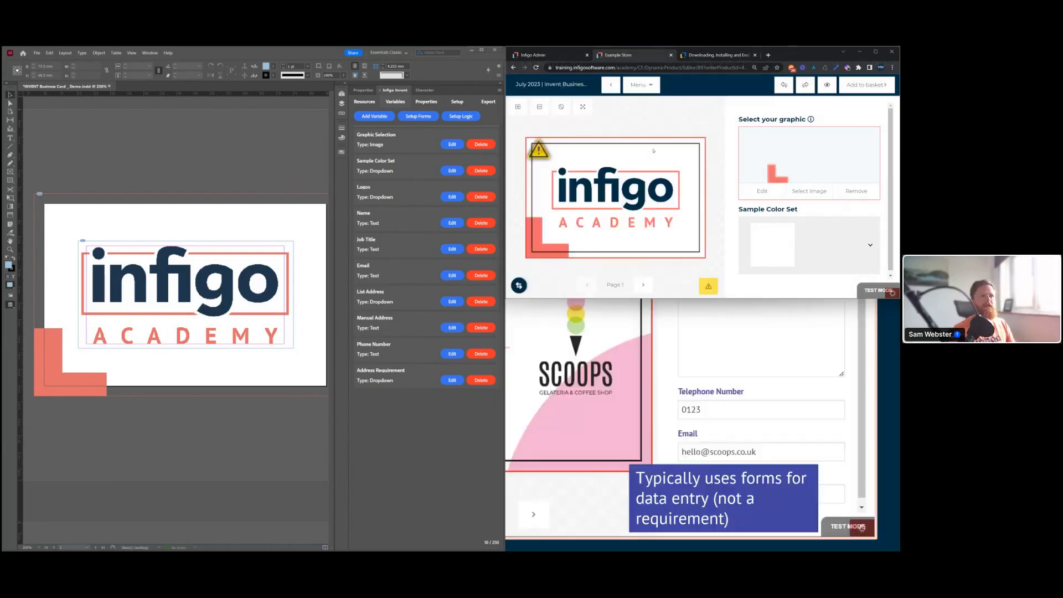
pyautogui.press('super+Up')
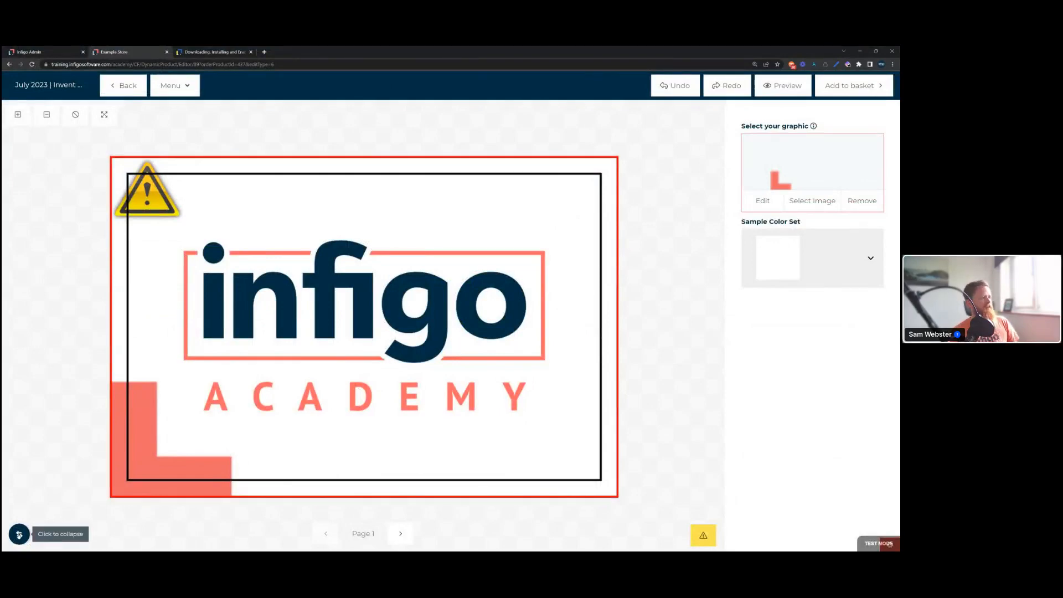
pyautogui.click(19, 534)
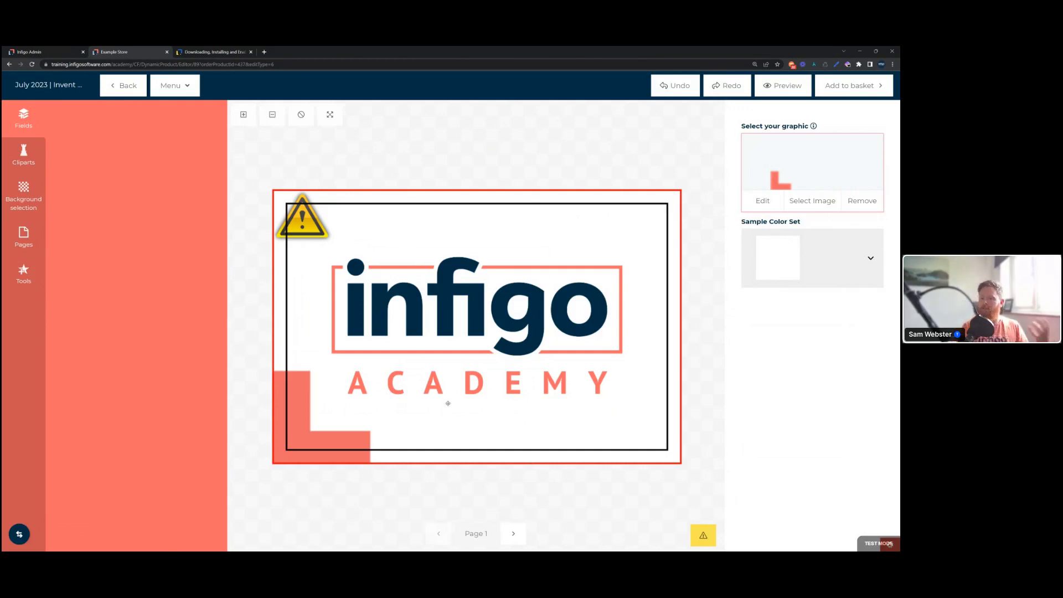
pyautogui.click(507, 536)
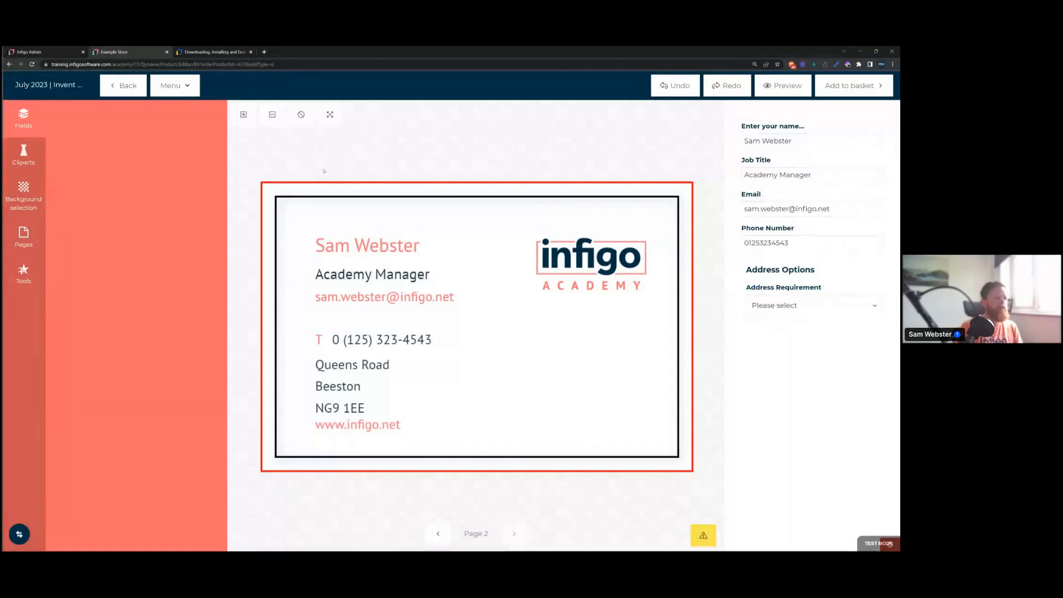
pyautogui.press('super+Right')
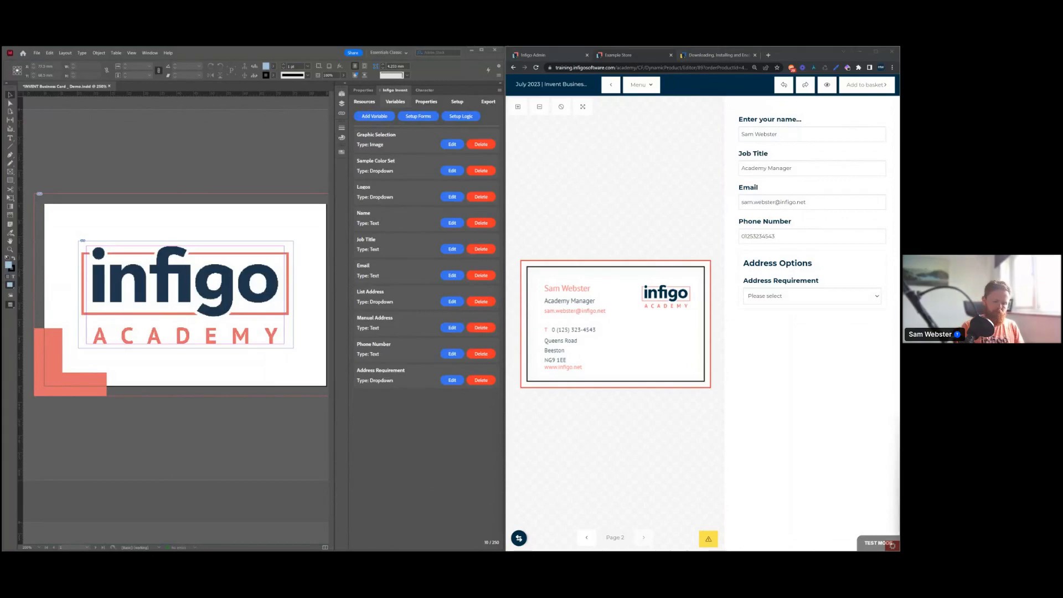
# Switch to the presentation and advance to the Downloading and Installing Invent slide
pyautogui.hotkey('alt', 'Tab')
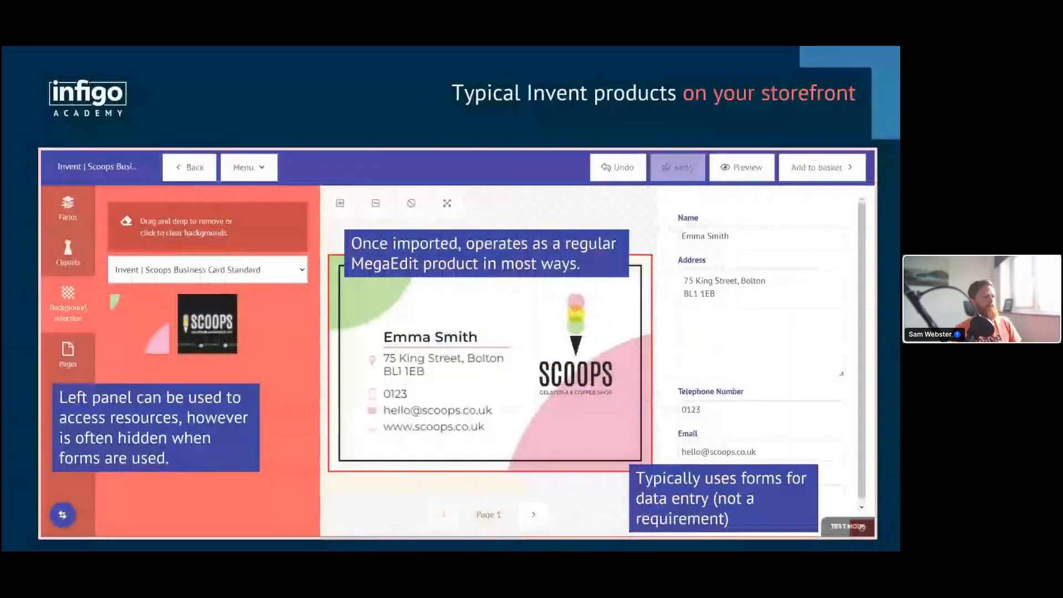
pyautogui.press('Right')
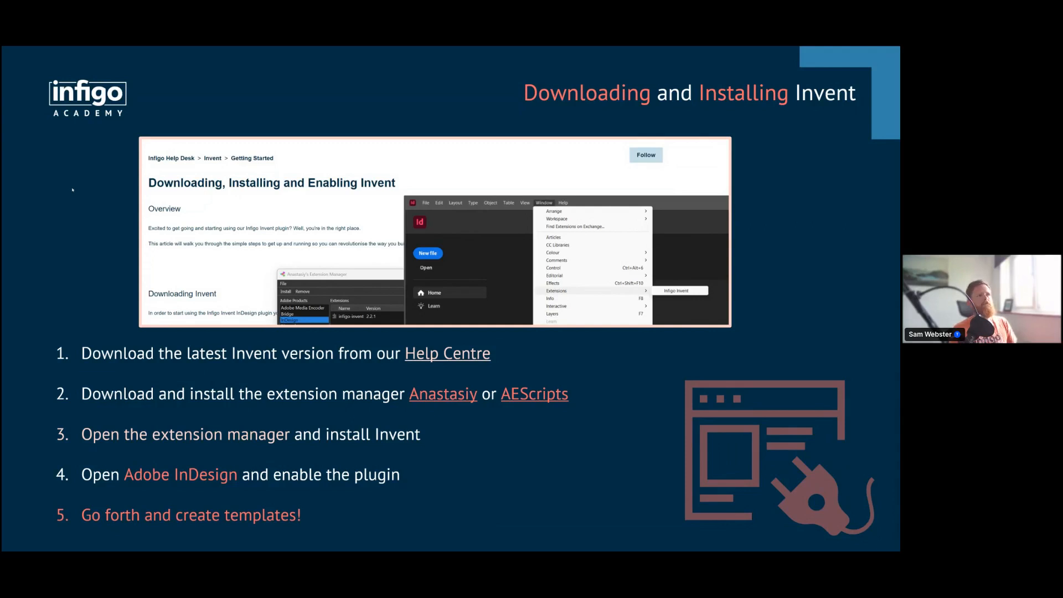
# Switch to the browser's Invent download article and go to the Infigo Help Desk home page in a maximized window
pyautogui.hotkey('alt', 'Tab')
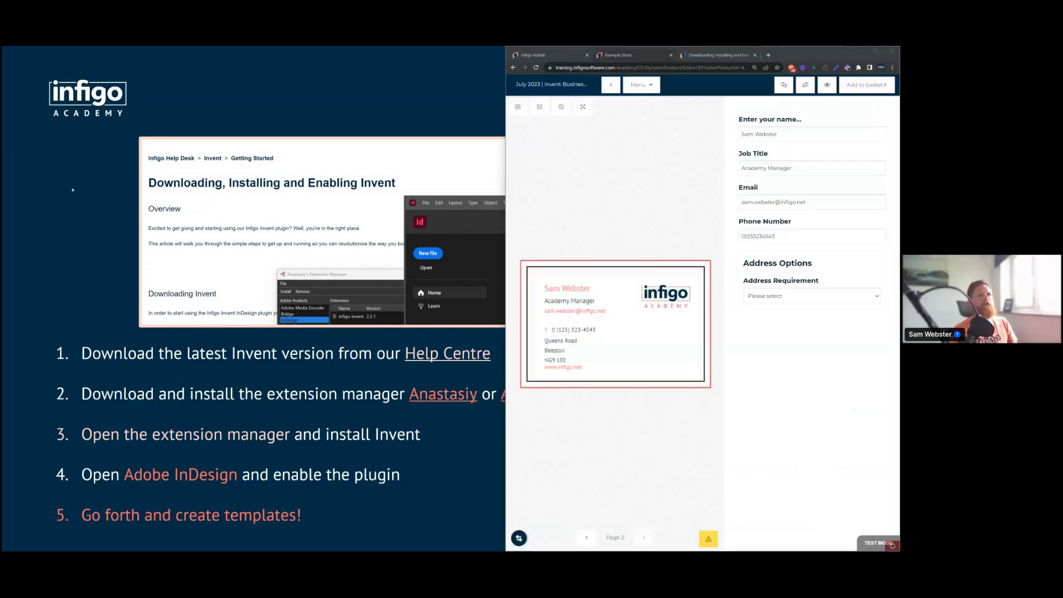
pyautogui.hotkey('alt', 'Tab')
pyautogui.click(717, 55)
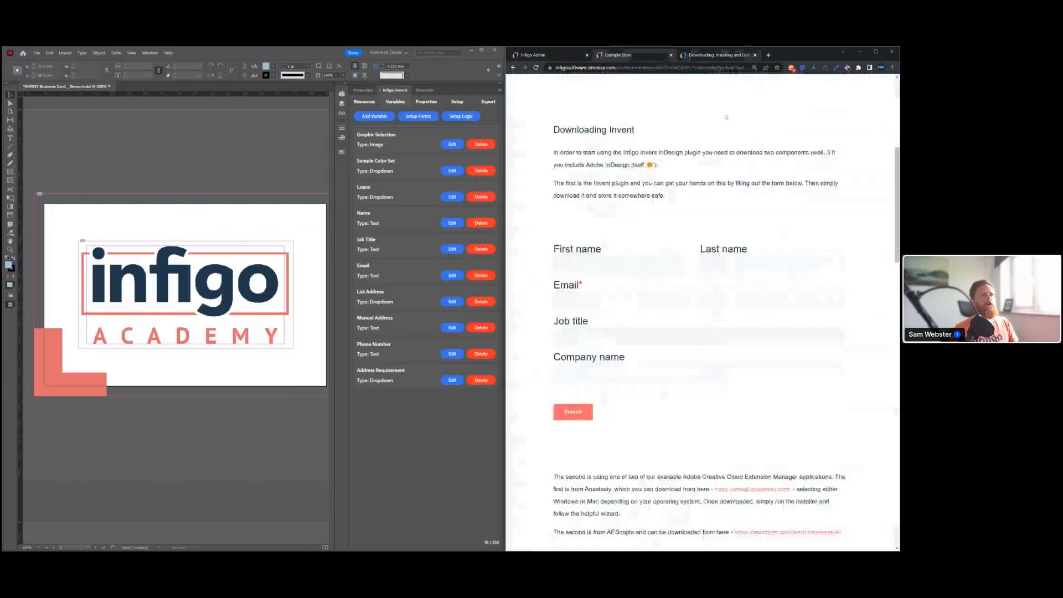
pyautogui.scroll(5, 725, 116)
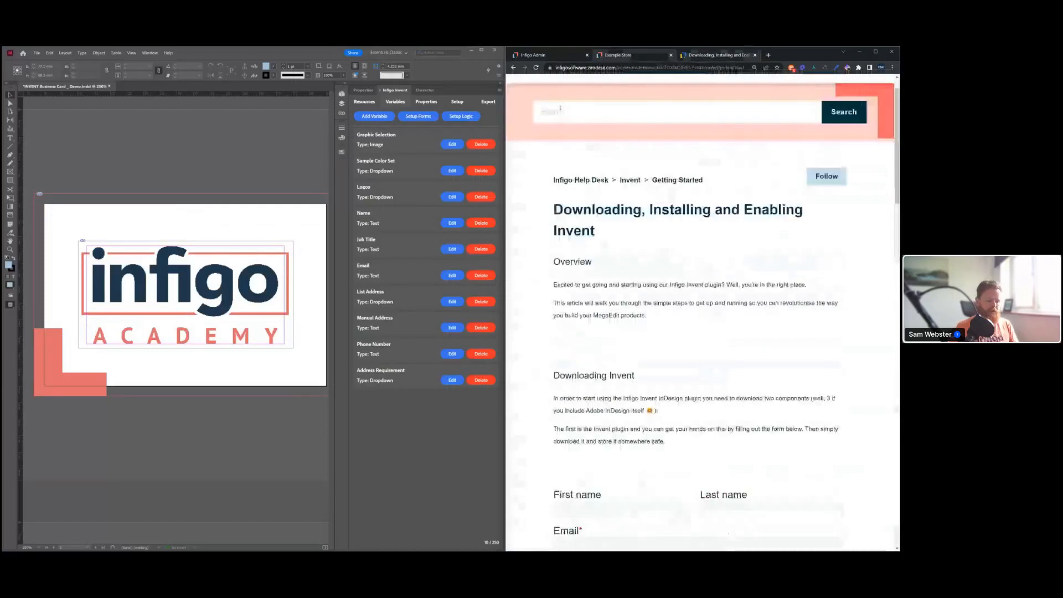
pyautogui.scroll(1, 547, 105)
pyautogui.click(549, 102)
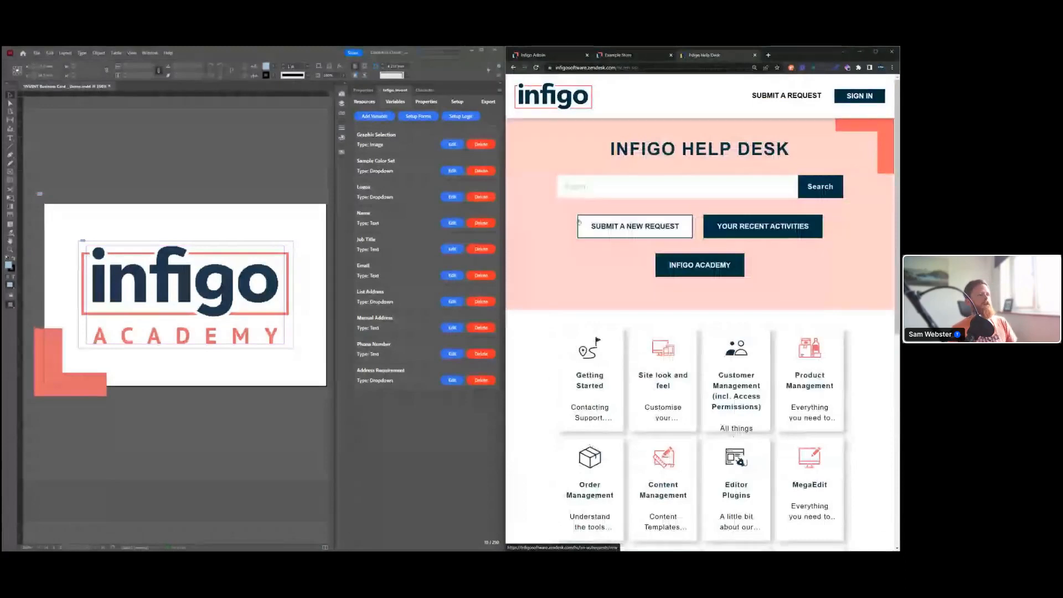
pyautogui.press('super+Up')
pyautogui.press('super+Up')
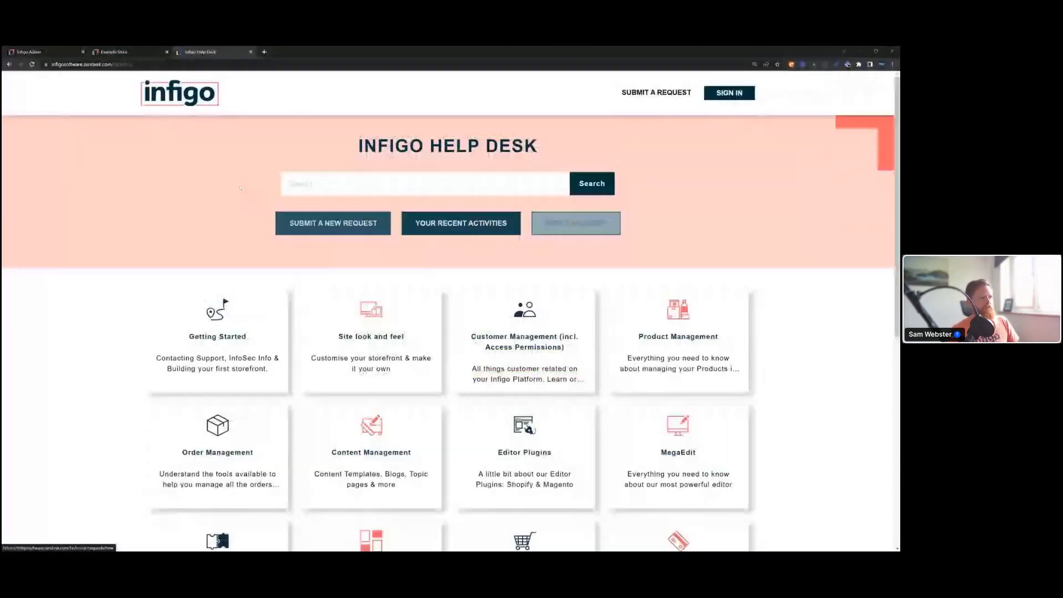
# Search the help desk for "download invent" and open the article Downloading, Installing and Enabling Invent
pyautogui.click(306, 184)
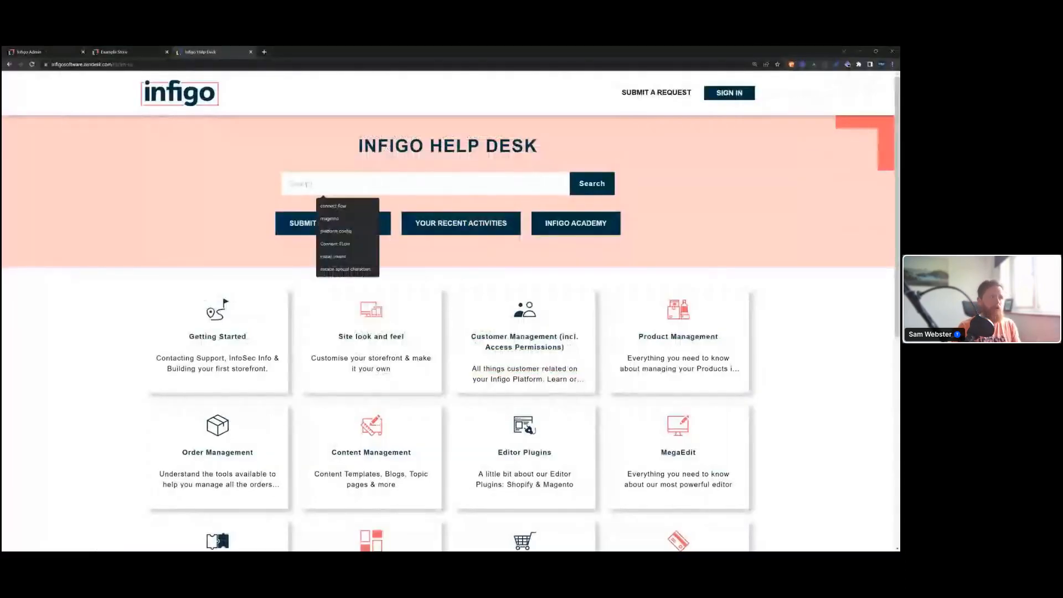
pyautogui.write('download ')
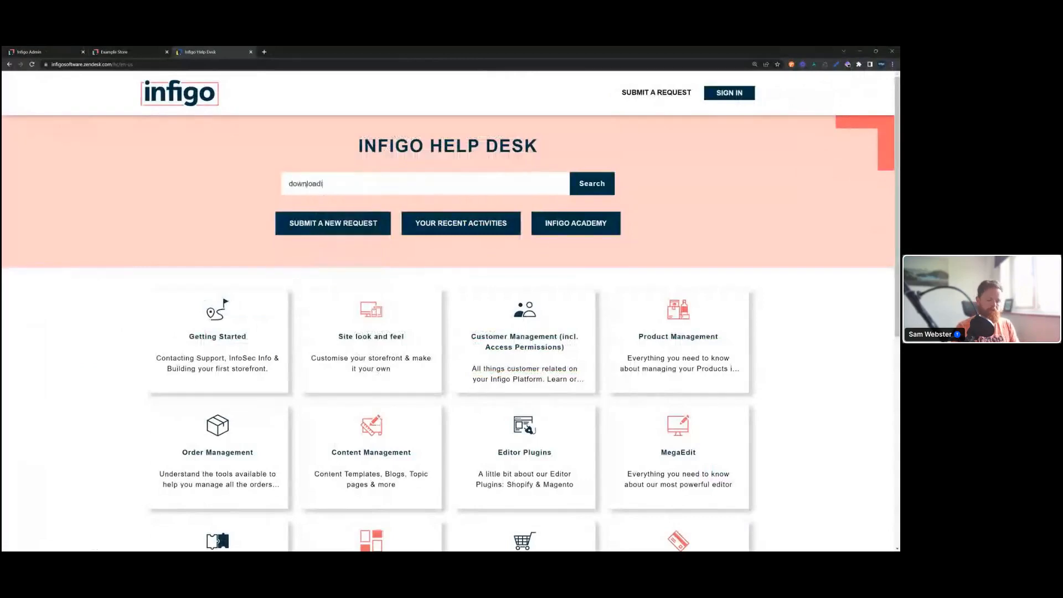
pyautogui.write('invent')
pyautogui.press('Return')
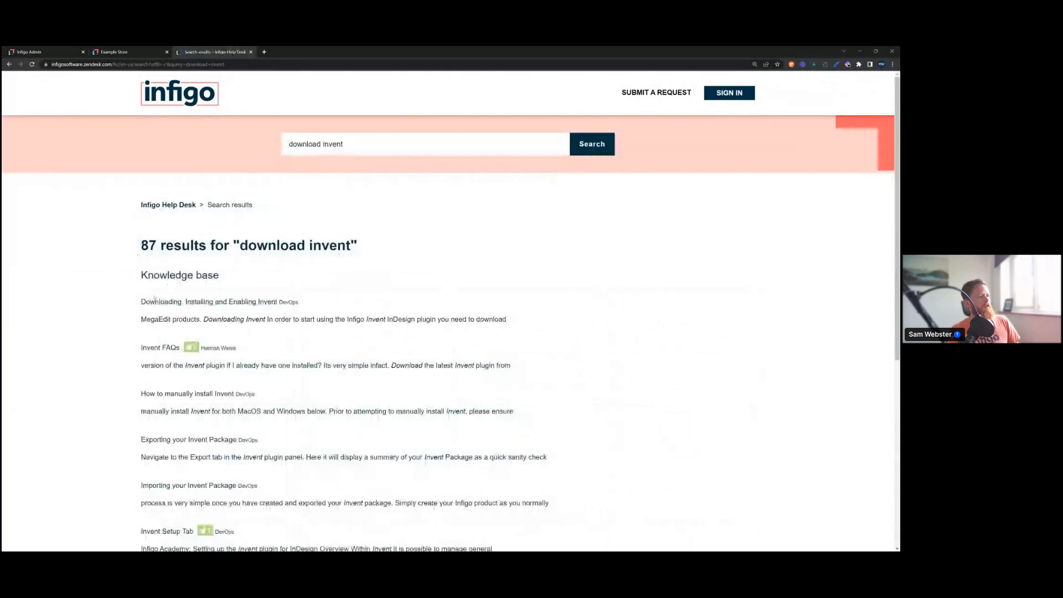
pyautogui.click(171, 302)
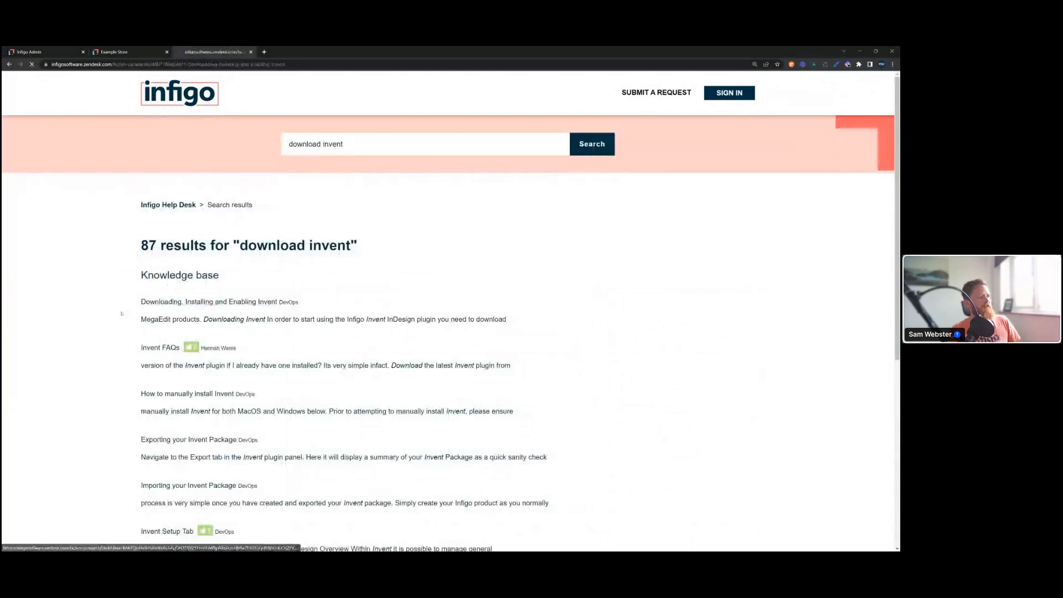
# Fill in the contact's e-mail on the Invent download form and submit it
pyautogui.scroll(-3, 135, 297)
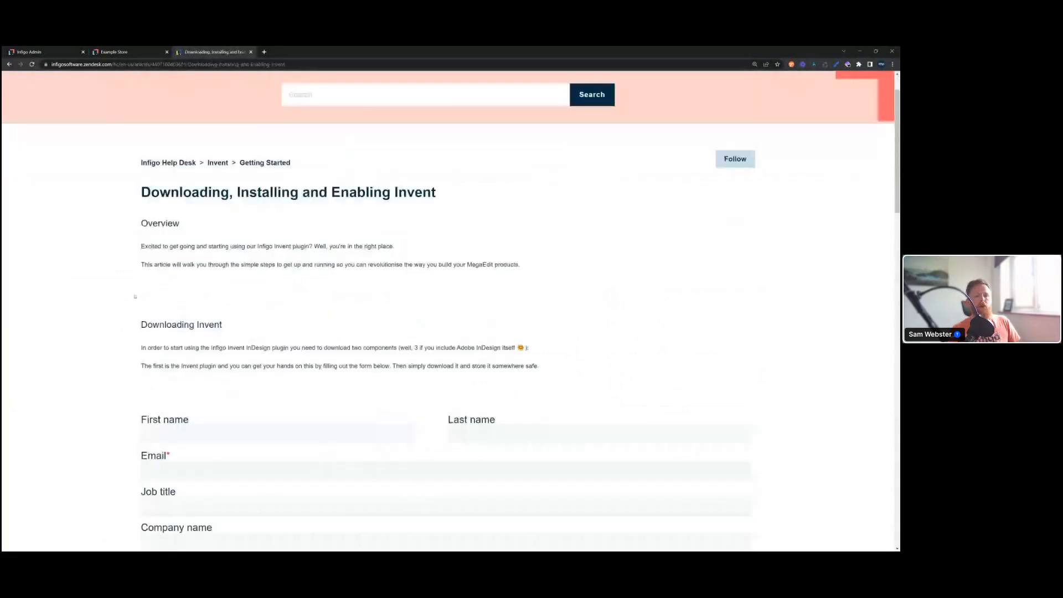
pyautogui.scroll(-1, 136, 299)
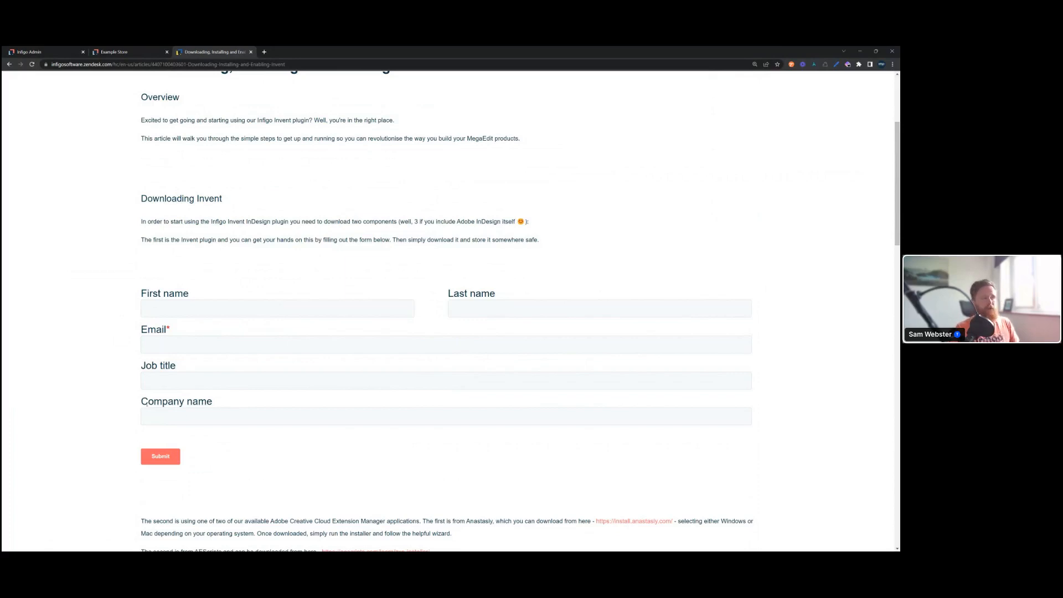
pyautogui.click(193, 340)
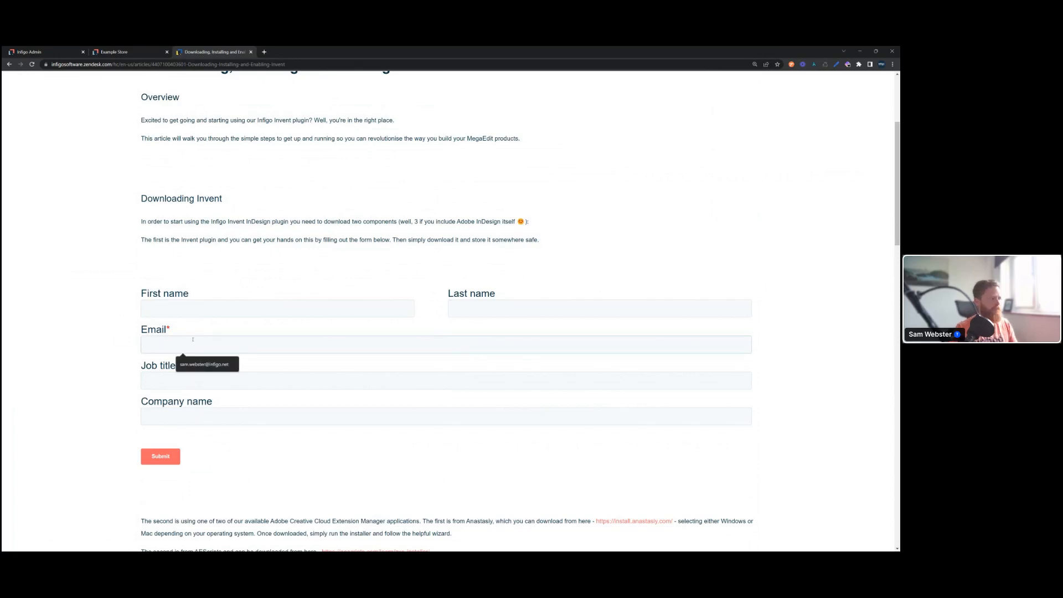
pyautogui.click(205, 365)
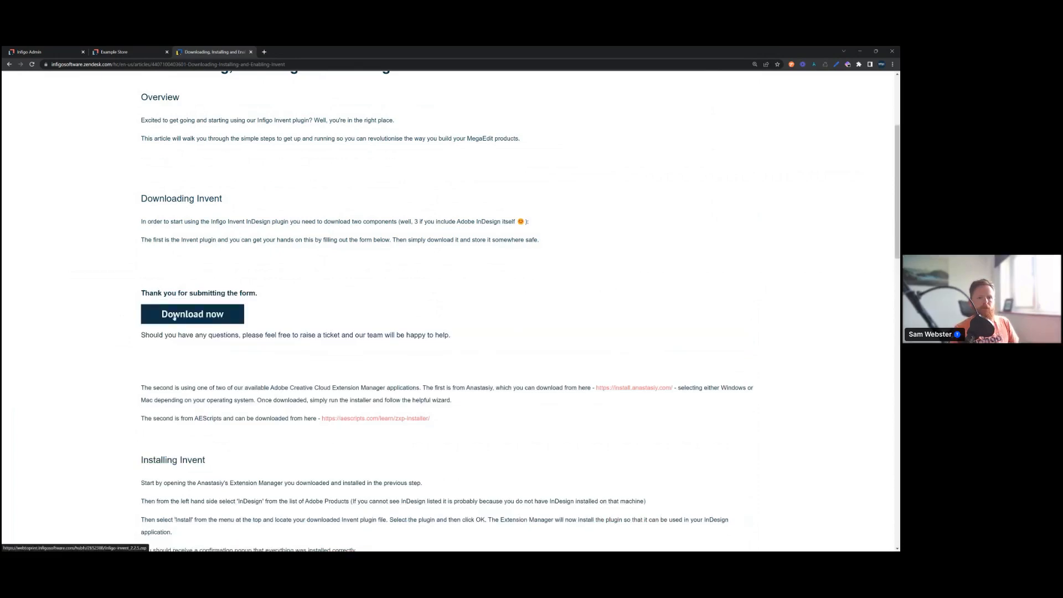
# View the InDesign extensions installed in Anastasiy's Extension Manager
pyautogui.scroll(-1, 113, 324)
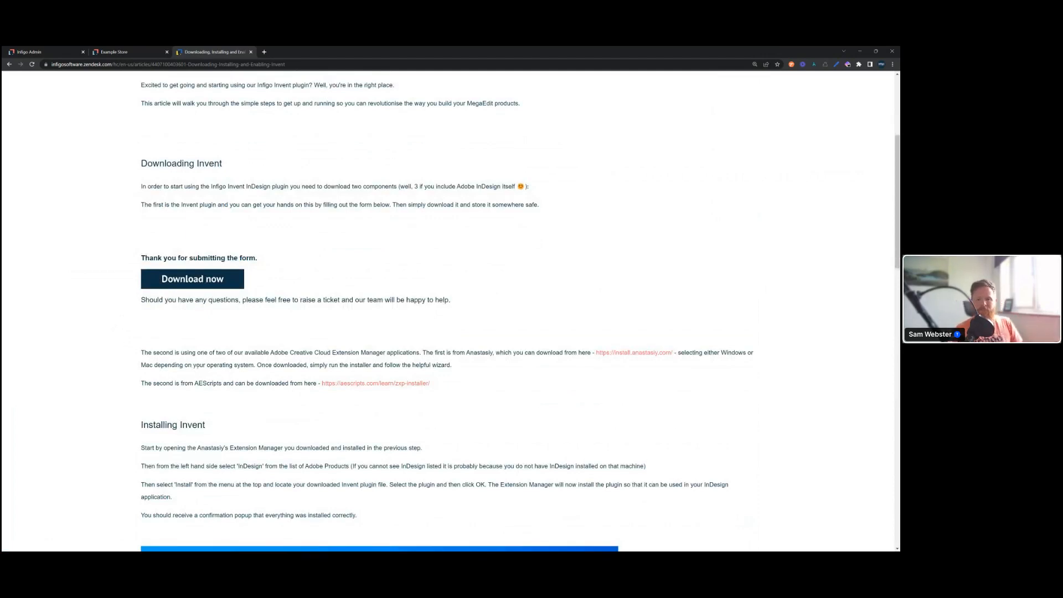
pyautogui.scroll(-1, 199, 368)
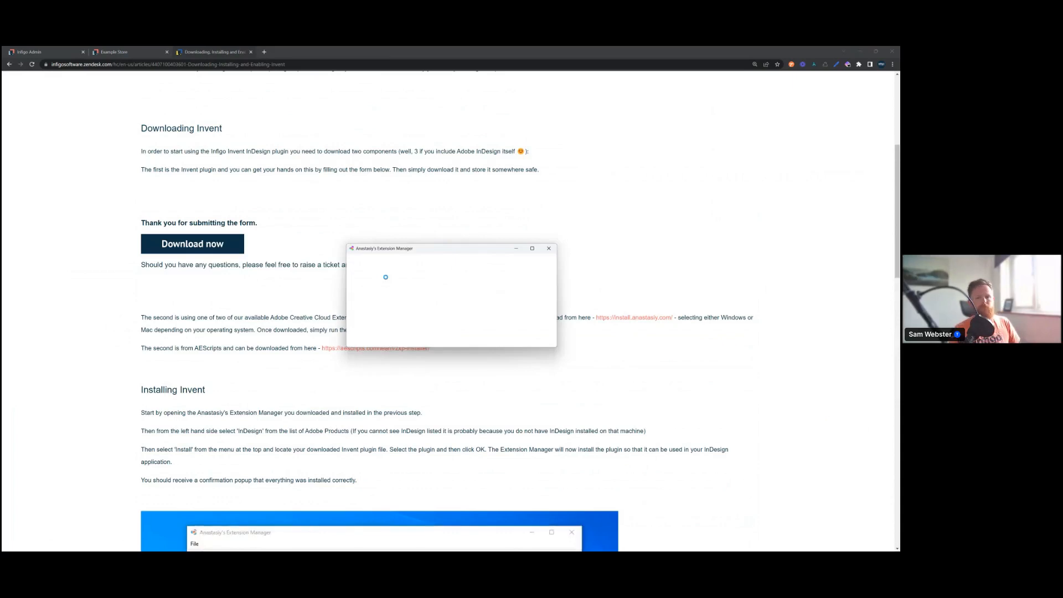
pyautogui.click(361, 293)
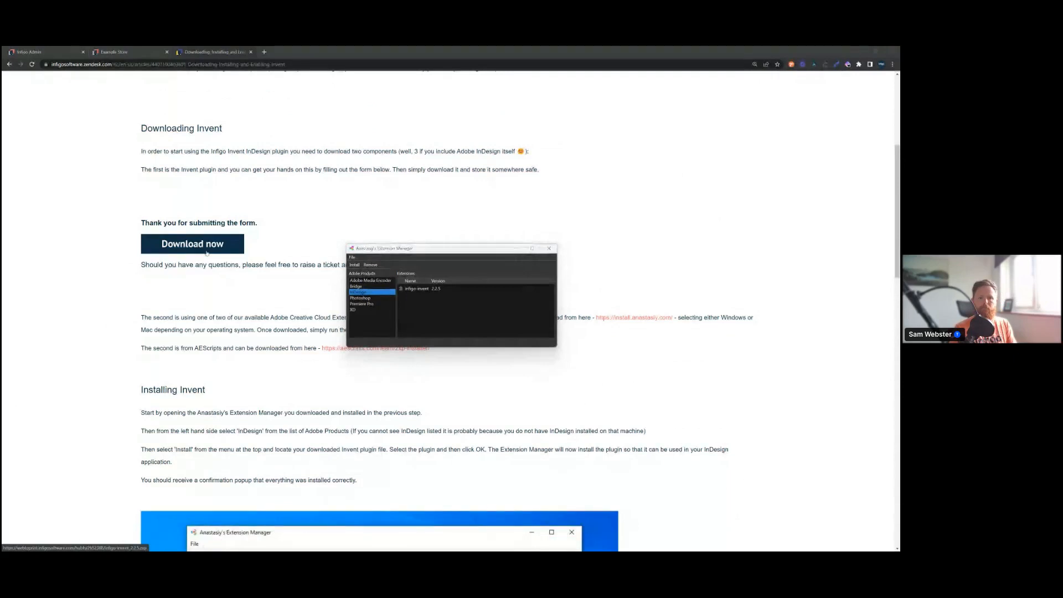
# Place the browser beside InDesign and locate the InDesign Extensions entry used to enable the Infigo Invent plugin
pyautogui.hotkey('alt', 'Tab')
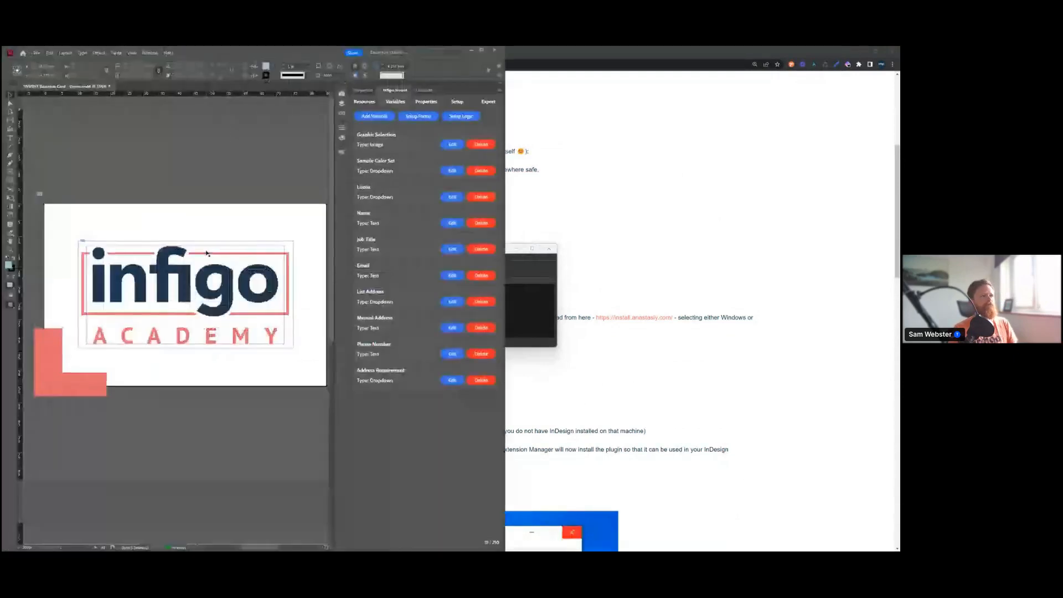
pyautogui.click(510, 56)
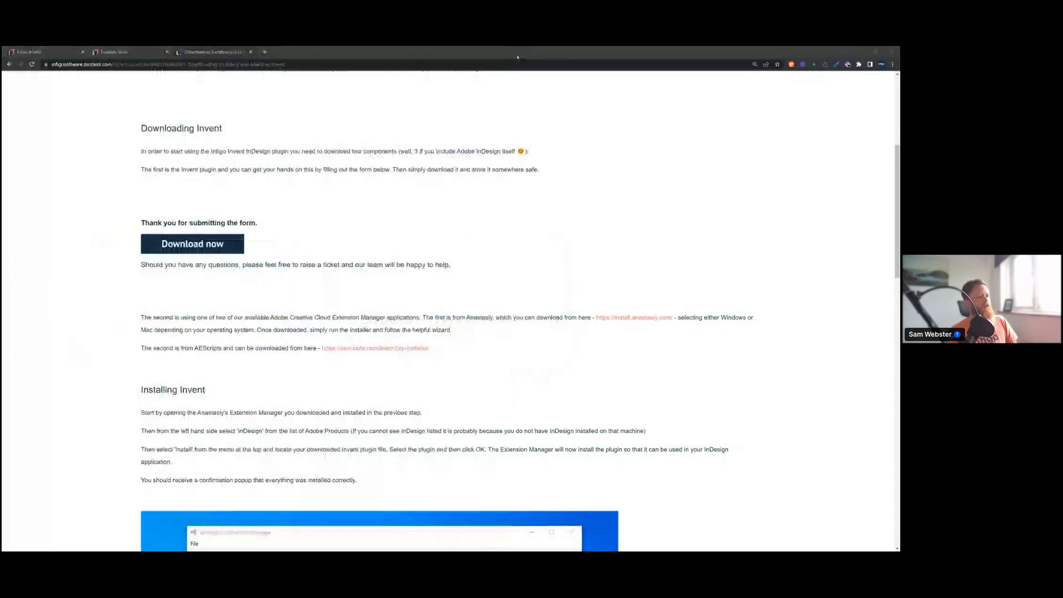
pyautogui.doubleClick(518, 57)
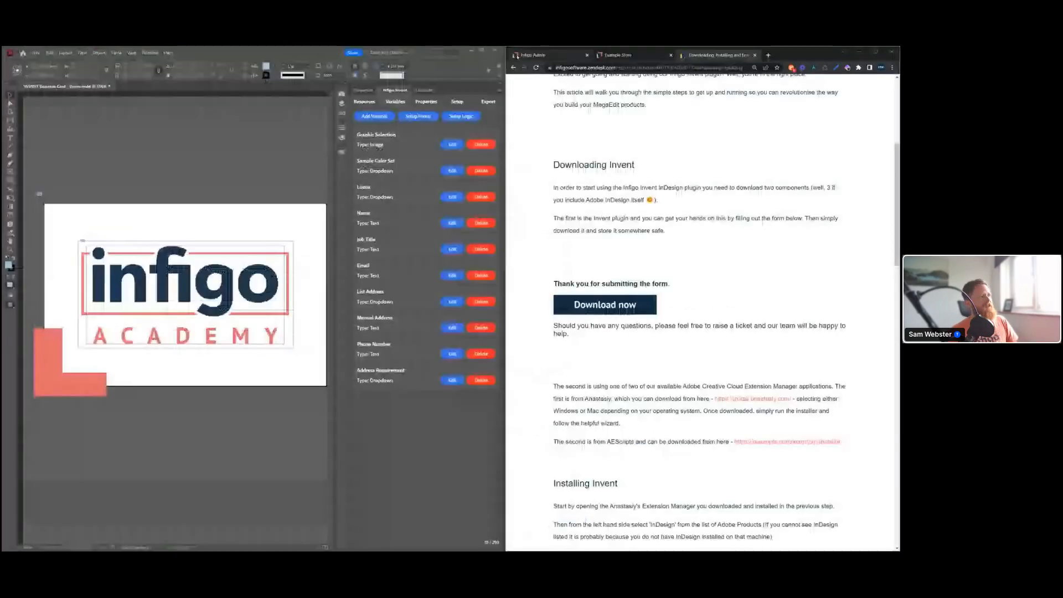
pyautogui.click(150, 54)
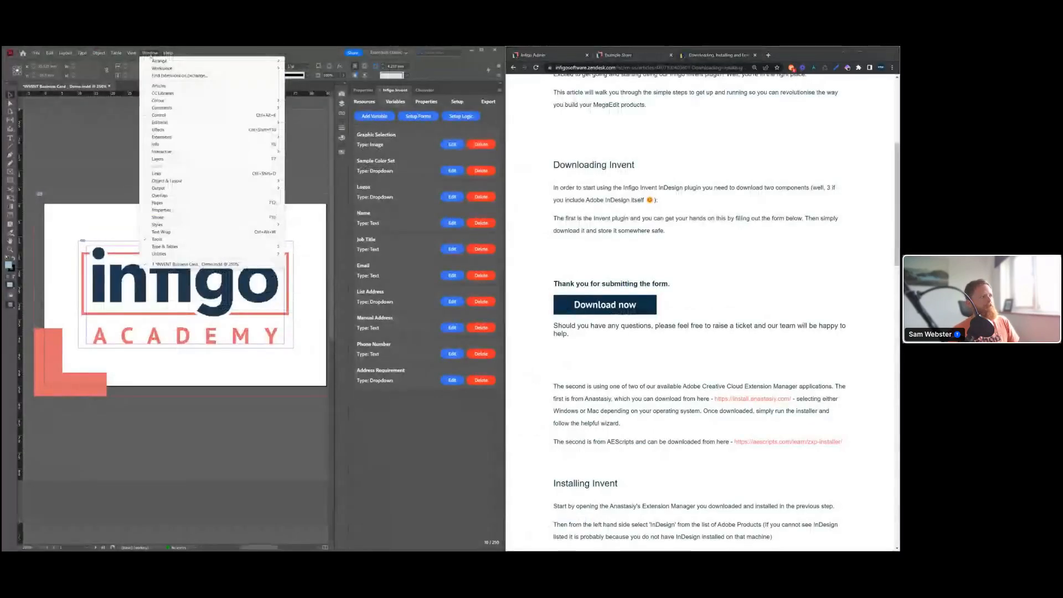
pyautogui.moveTo(160, 137)
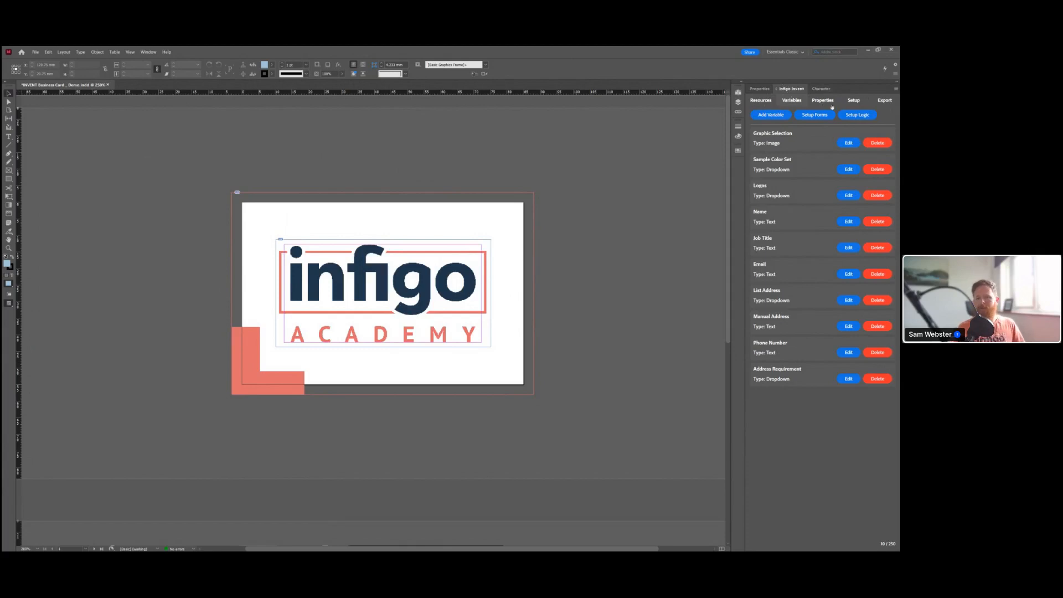
# Show the Invent plugin's resources and start adding a resource set, placing its dialog over the middle of the canvas
pyautogui.click(759, 101)
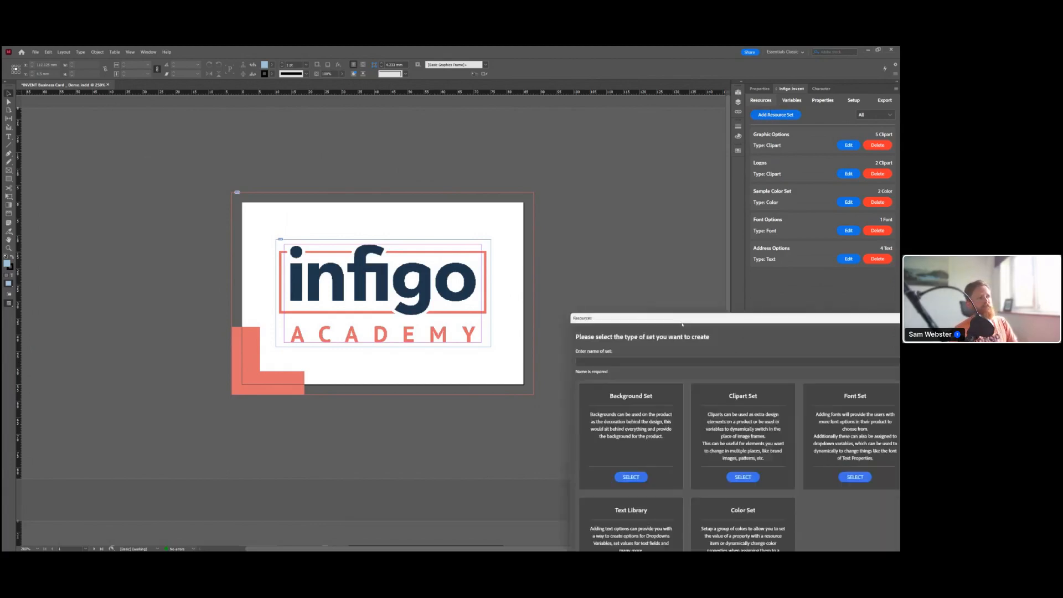
pyautogui.moveTo(682, 324); pyautogui.dragTo(383, 172)
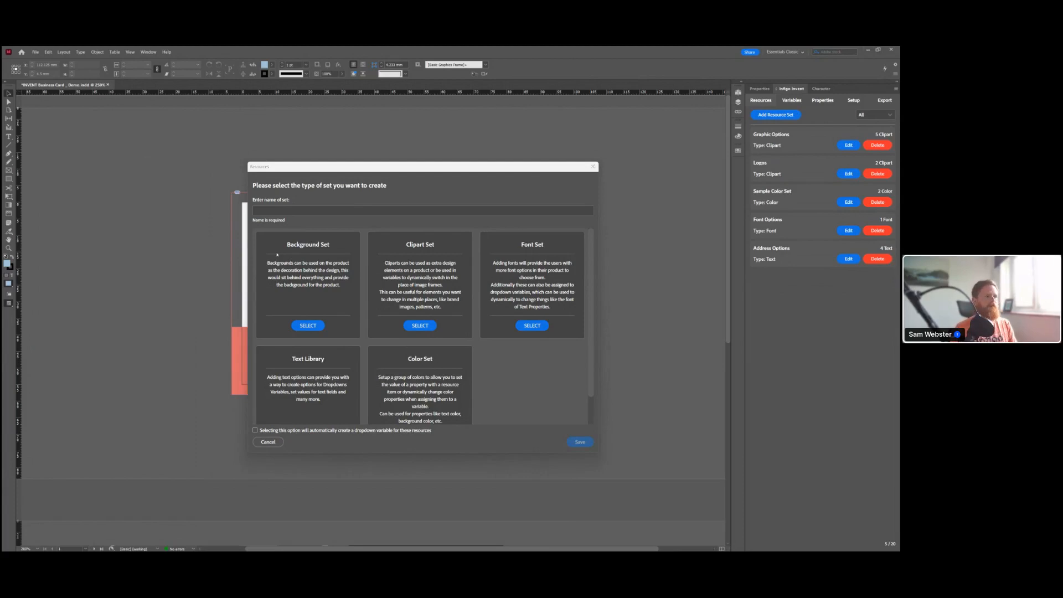
# Switch to Infigo Admin in the browser and view the clipart sets of the July 2023 | Invent Business Card product
pyautogui.hotkey('alt', 'Tab')
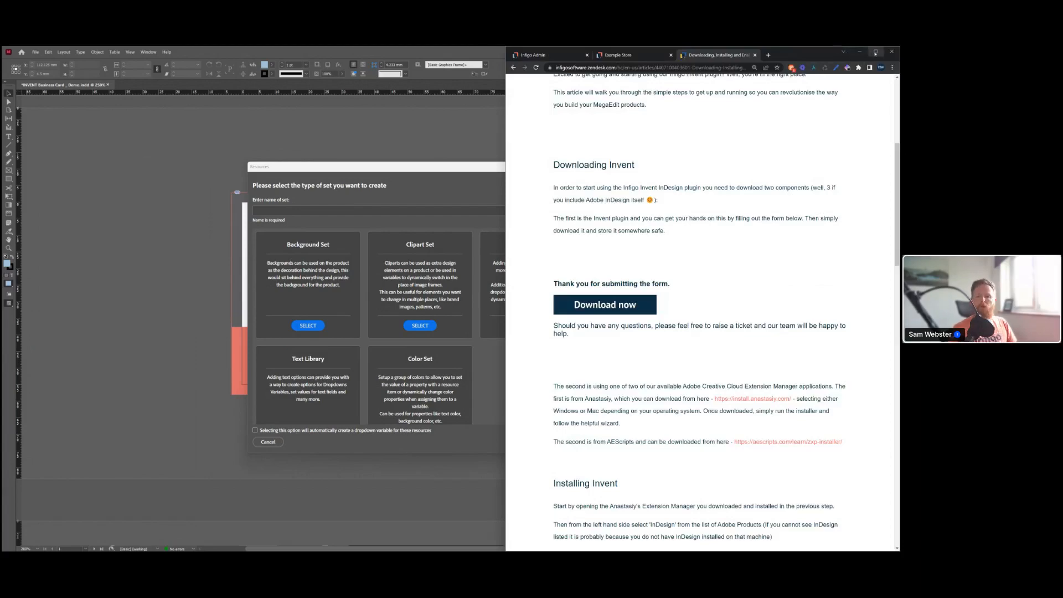
pyautogui.click(874, 53)
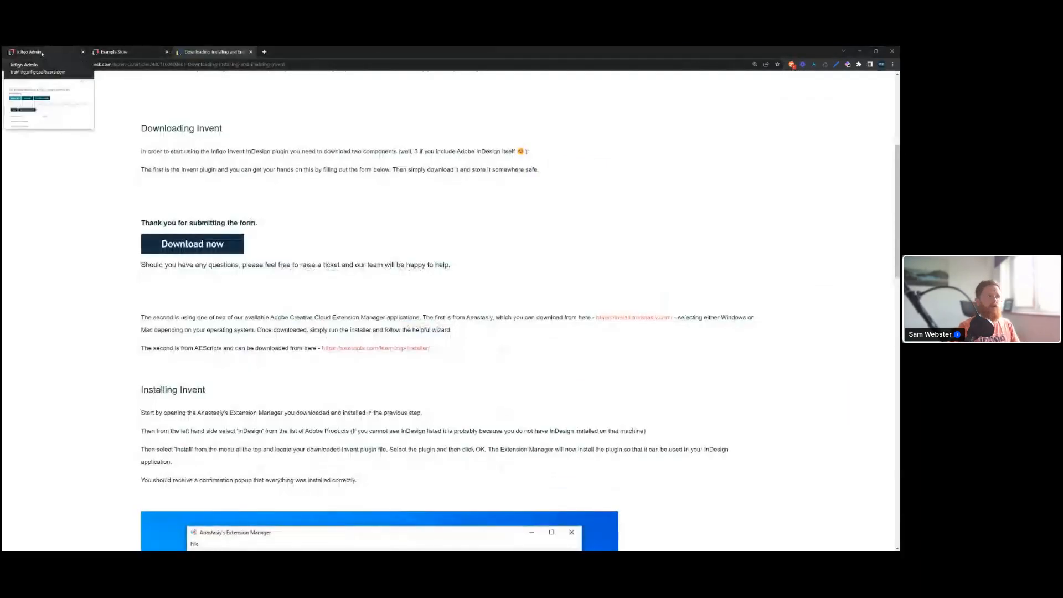
pyautogui.click(42, 53)
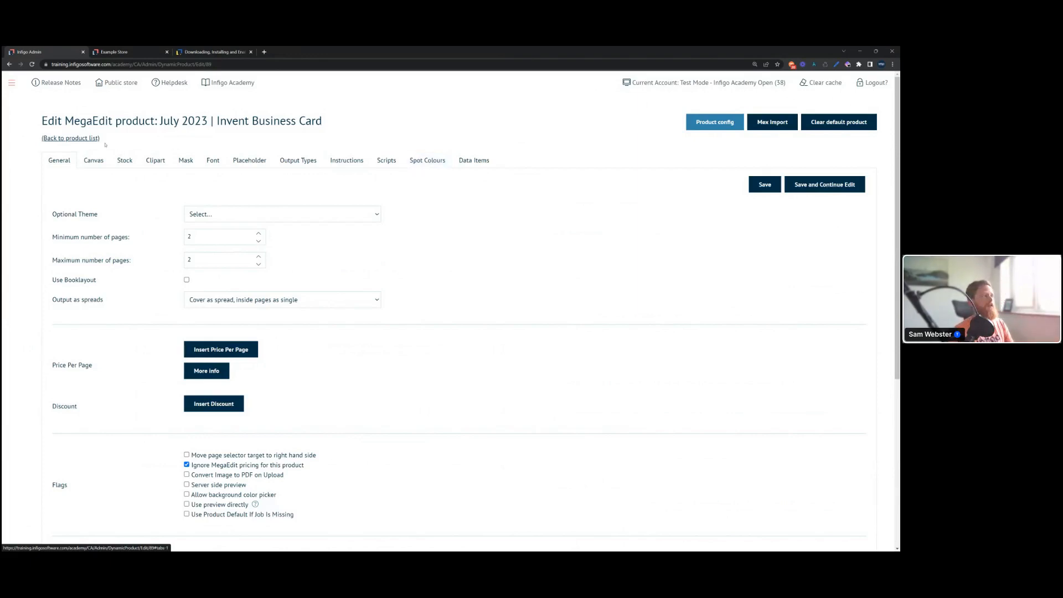
pyautogui.click(150, 159)
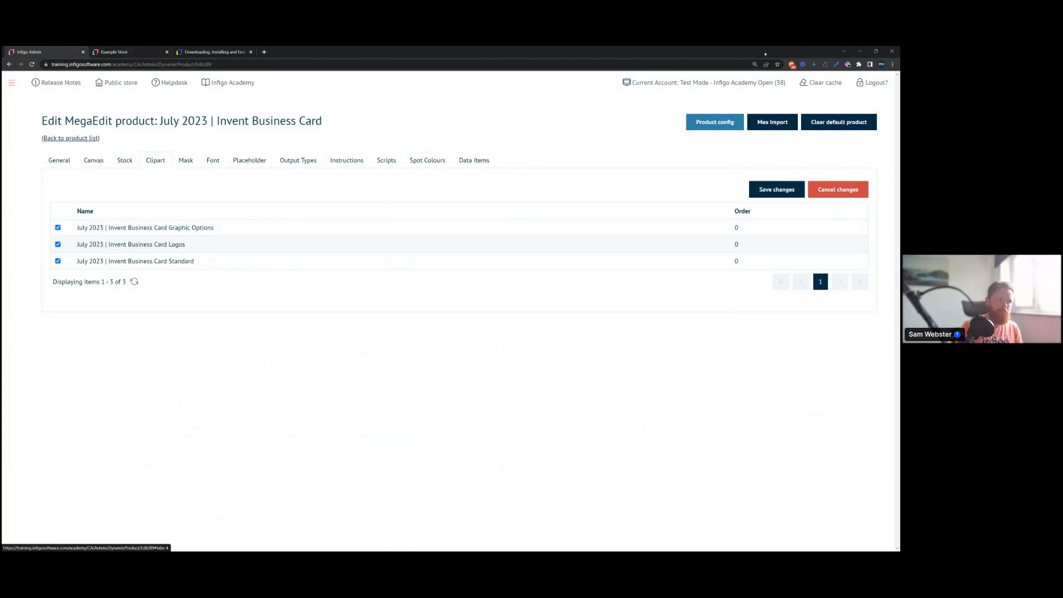
pyautogui.doubleClick(765, 54)
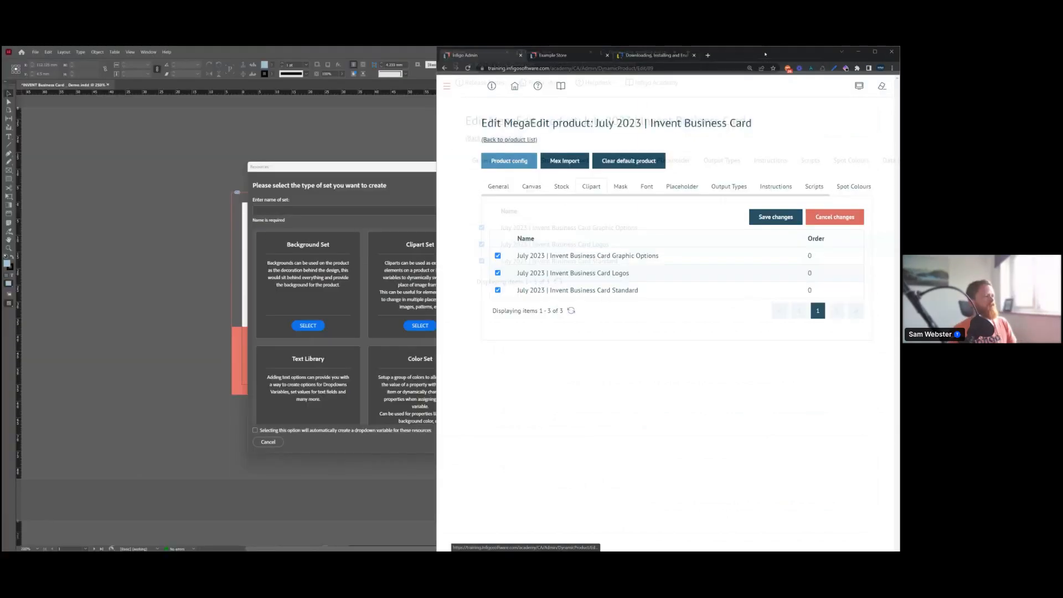
# Return to InDesign, cancel adding the resource set, and show the variables of the Invent business card
pyautogui.press('Return')
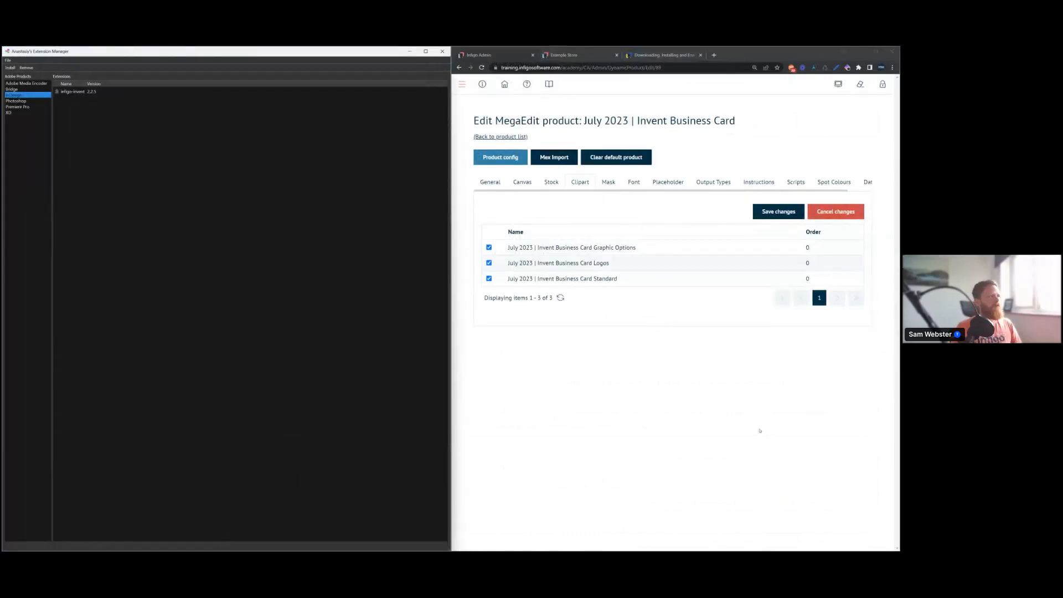
pyautogui.click(500, 349)
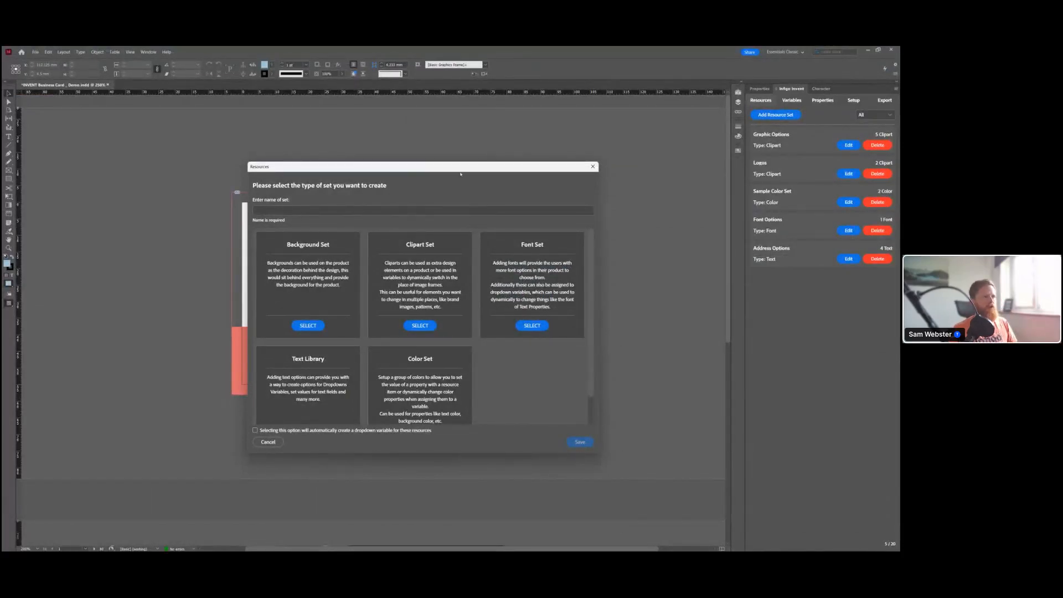
pyautogui.click(268, 444)
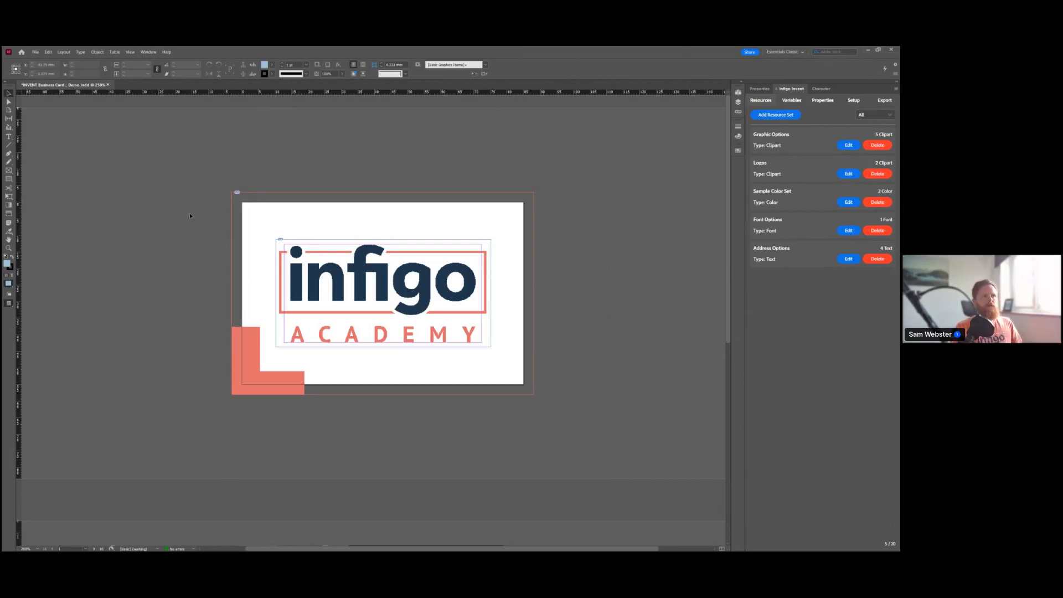
pyautogui.click(792, 100)
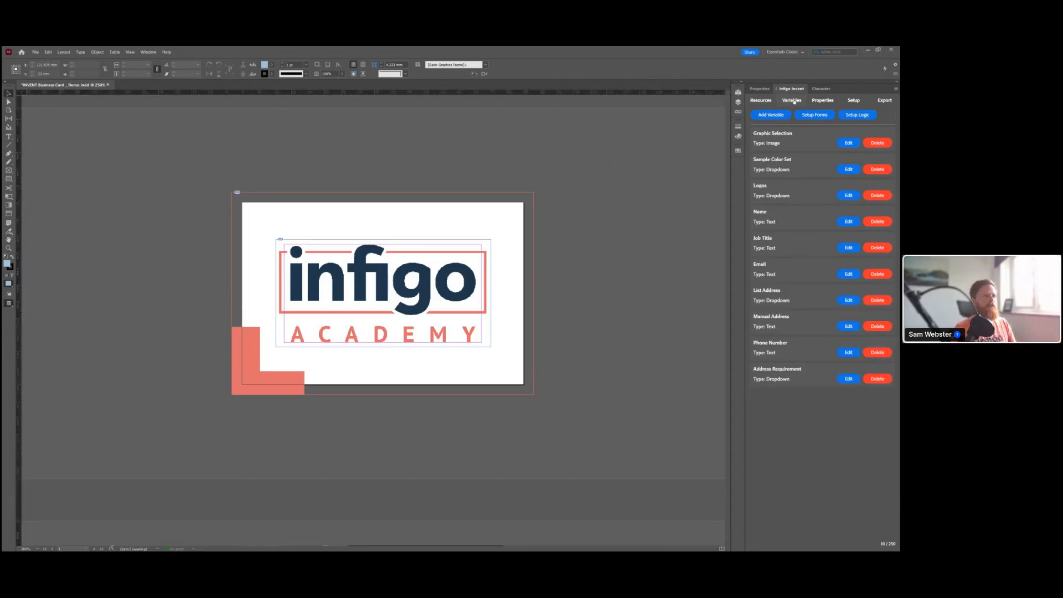
# Switch to the presentation and advance to the Creating Variables slide
pyautogui.hotkey('alt', 'Tab')
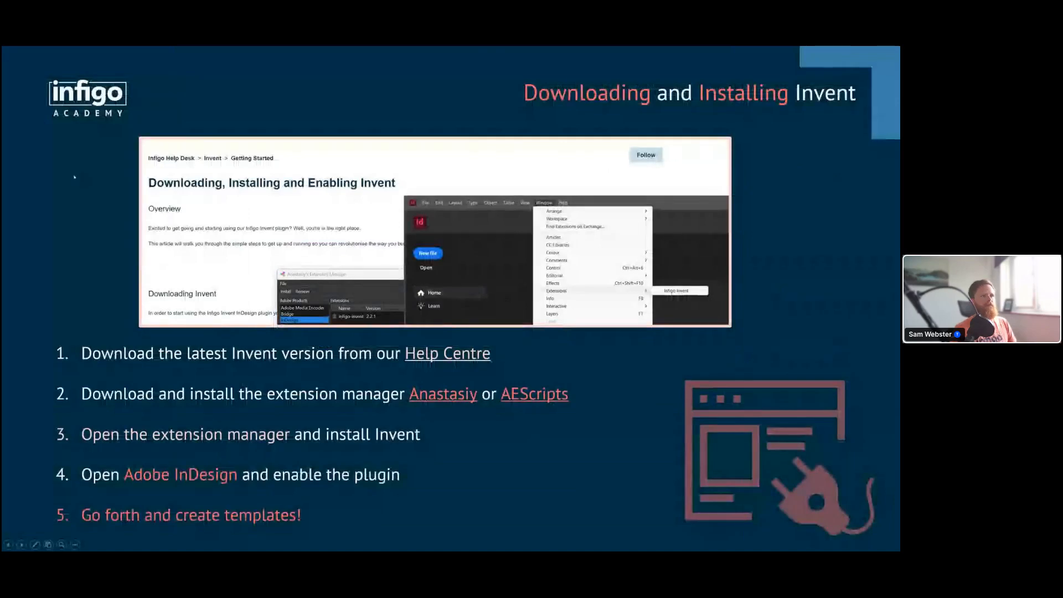
pyautogui.press('Right')
pyautogui.press('Right')
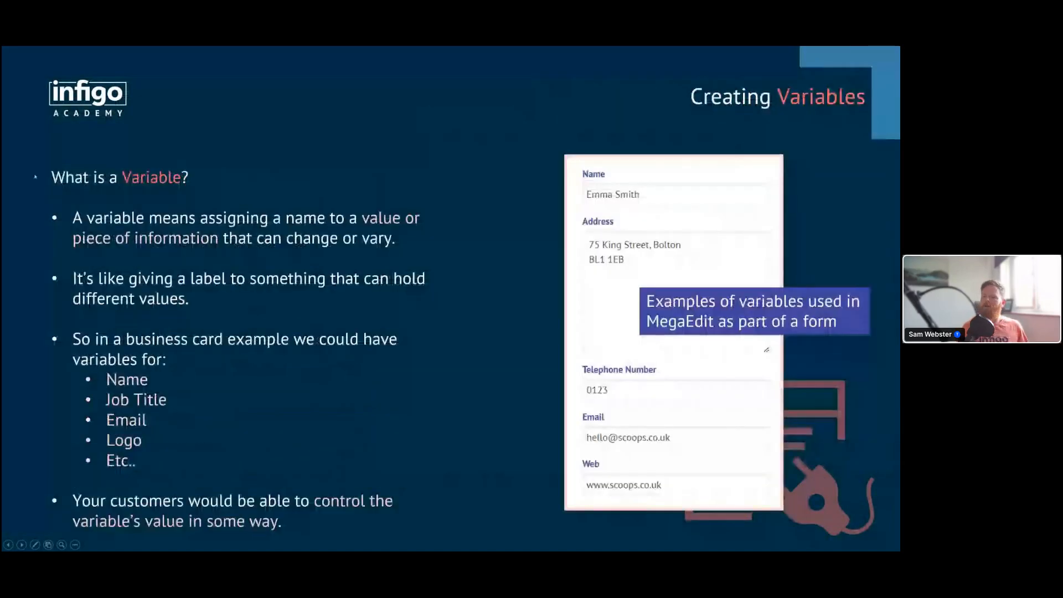
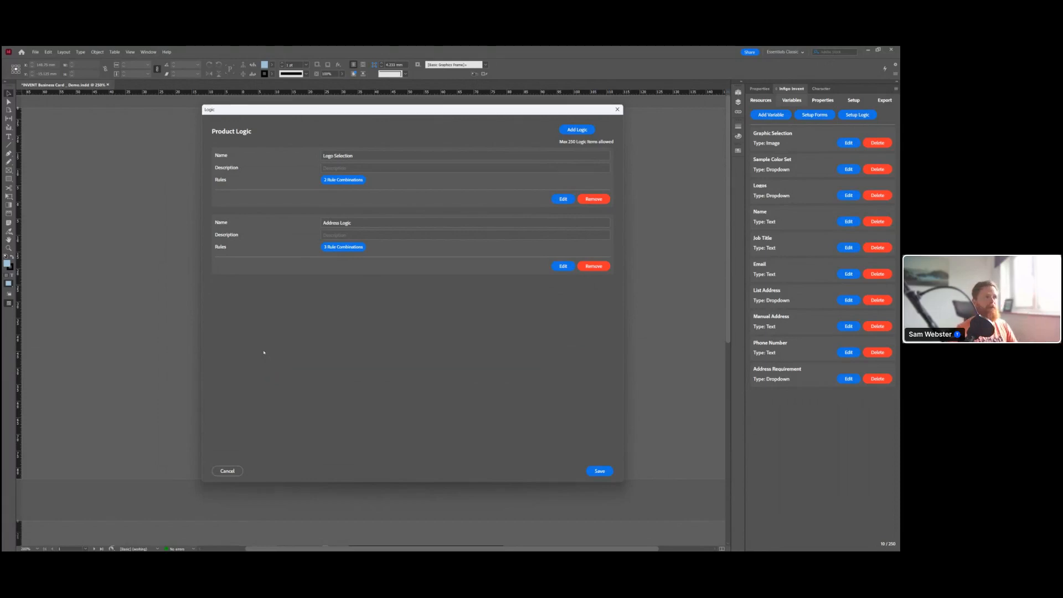
# Examine the conditions and actions of the Logo Selection rule in Product Logic, and close the logic window without saving
pyautogui.click(563, 200)
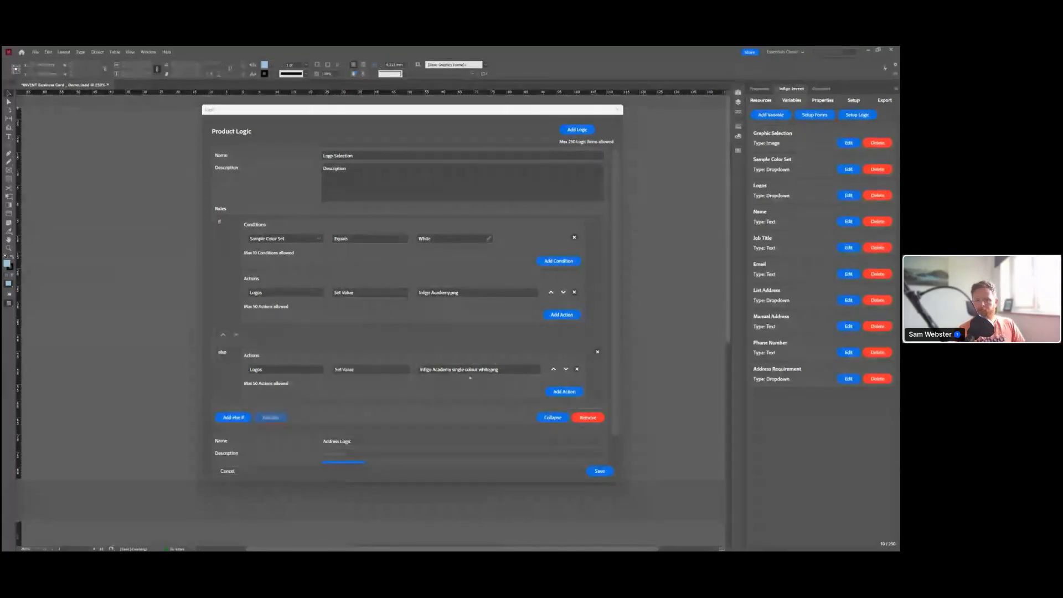
pyautogui.scroll(-1, 471, 378)
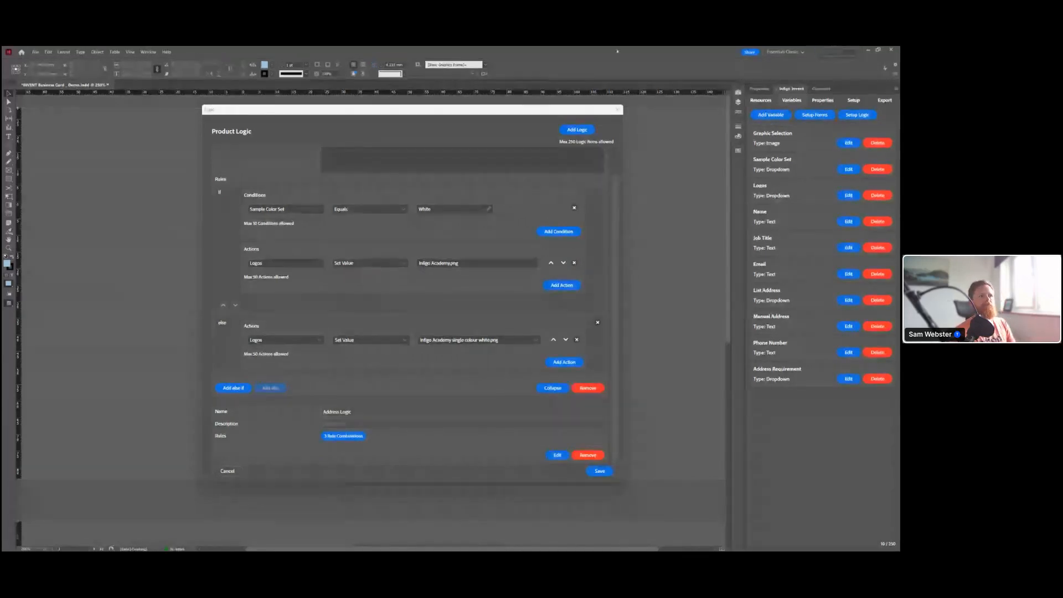
pyautogui.click(618, 110)
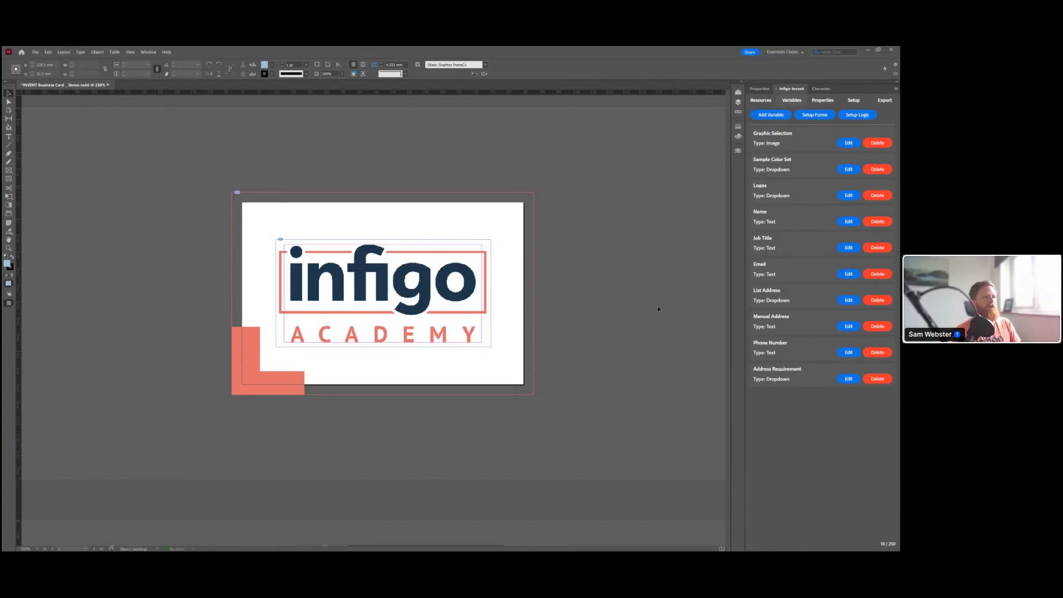
# Switch to the presentation and advance to the slide on making templates dynamic
pyautogui.hotkey('alt', 'Tab')
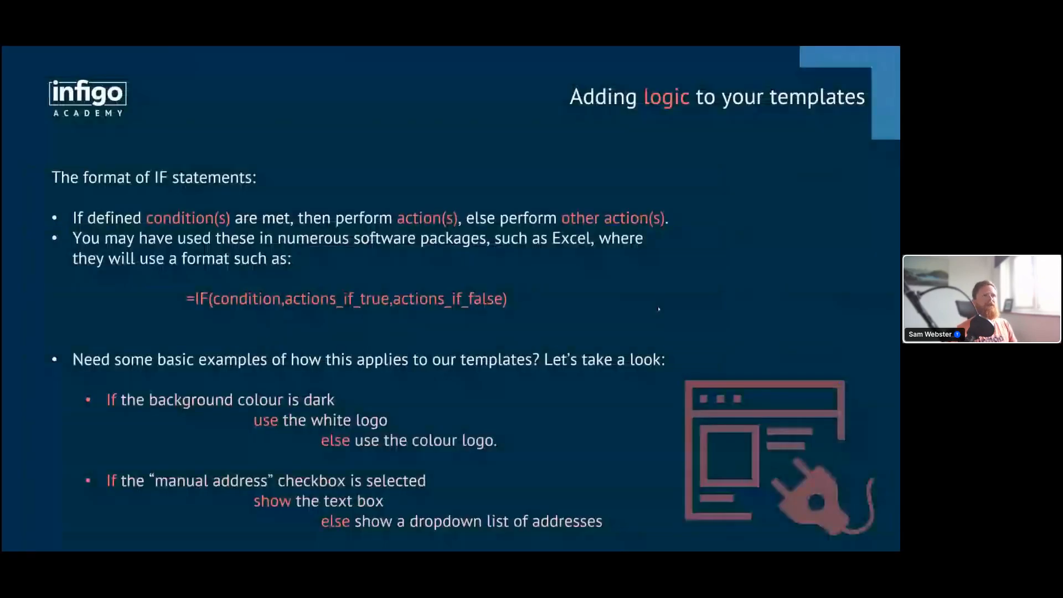
pyautogui.press('Right')
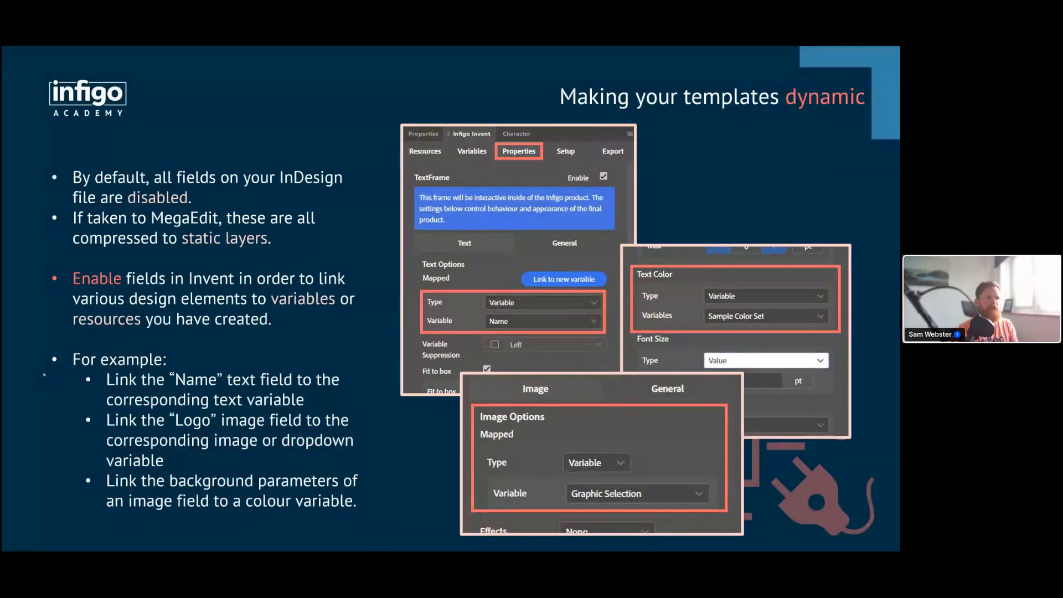
# Switch to InDesign and view the Invent properties of the Name Surname text frame and the logo on the card's second page
pyautogui.hotkey('alt', 'Tab')
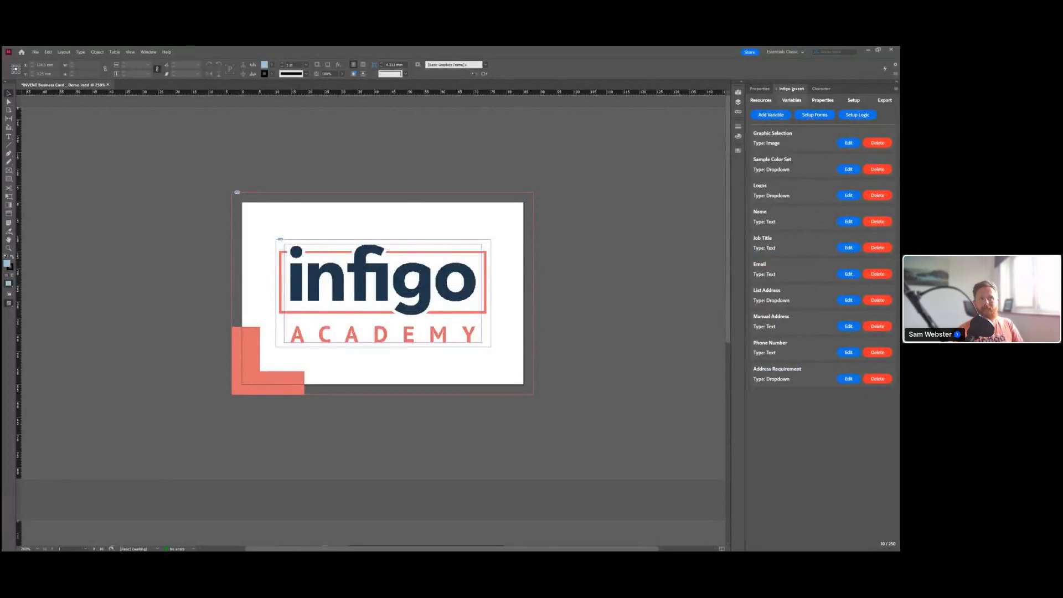
pyautogui.click(820, 102)
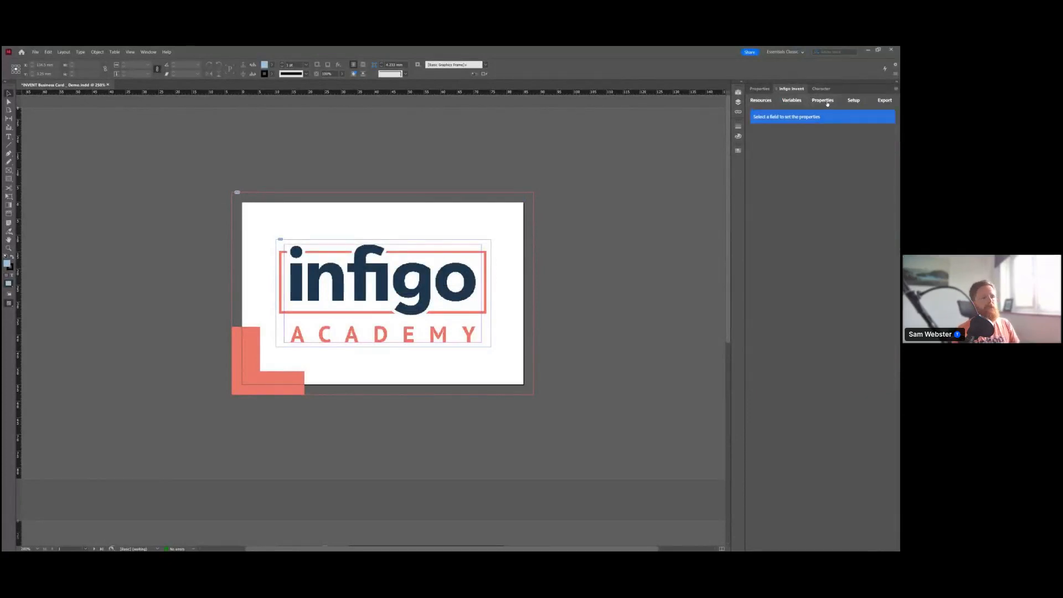
pyautogui.click(95, 548)
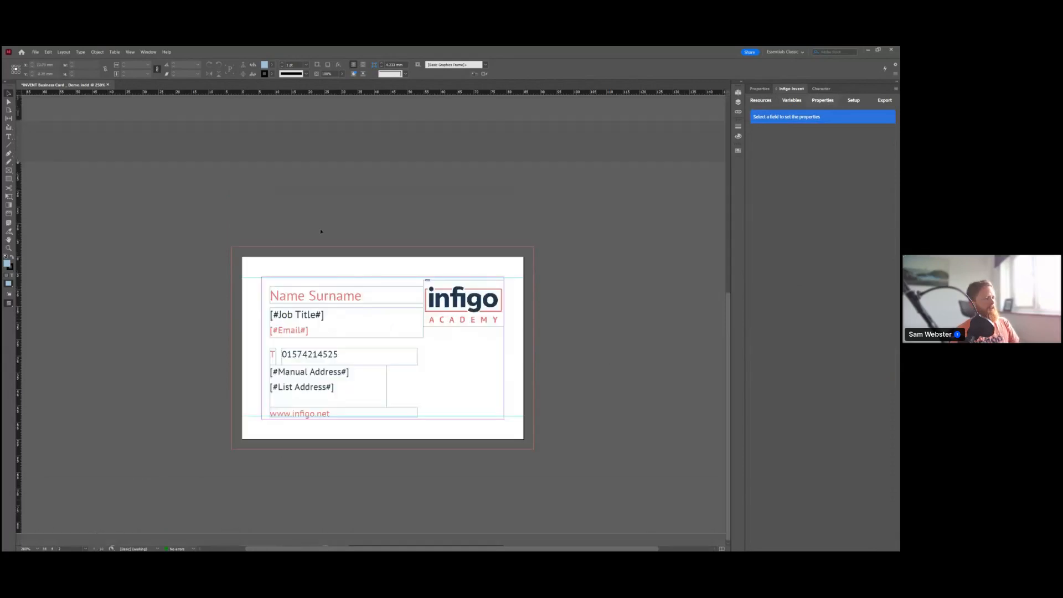
pyautogui.click(306, 299)
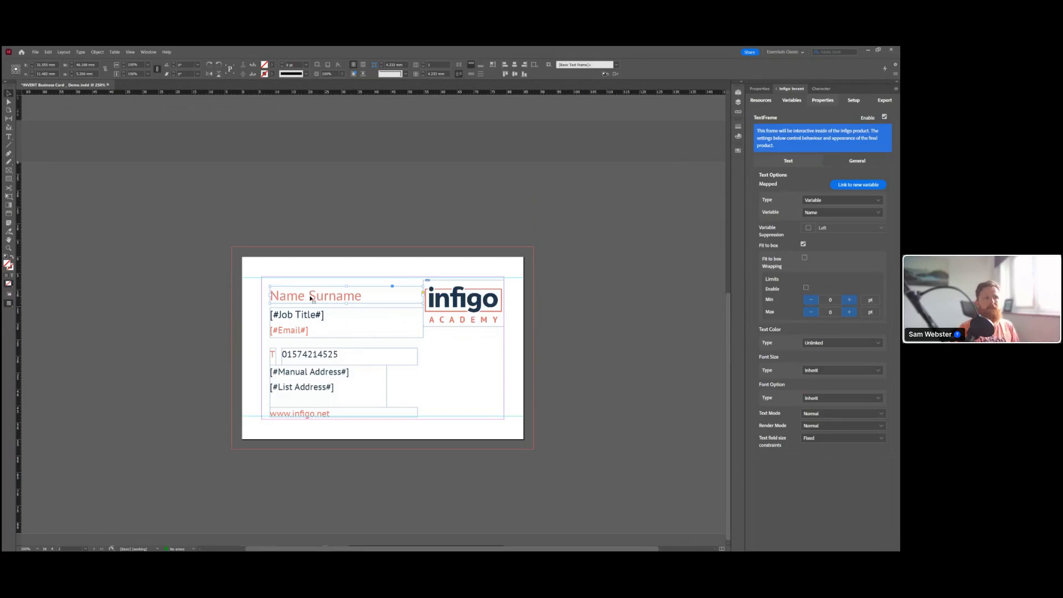
pyautogui.click(441, 313)
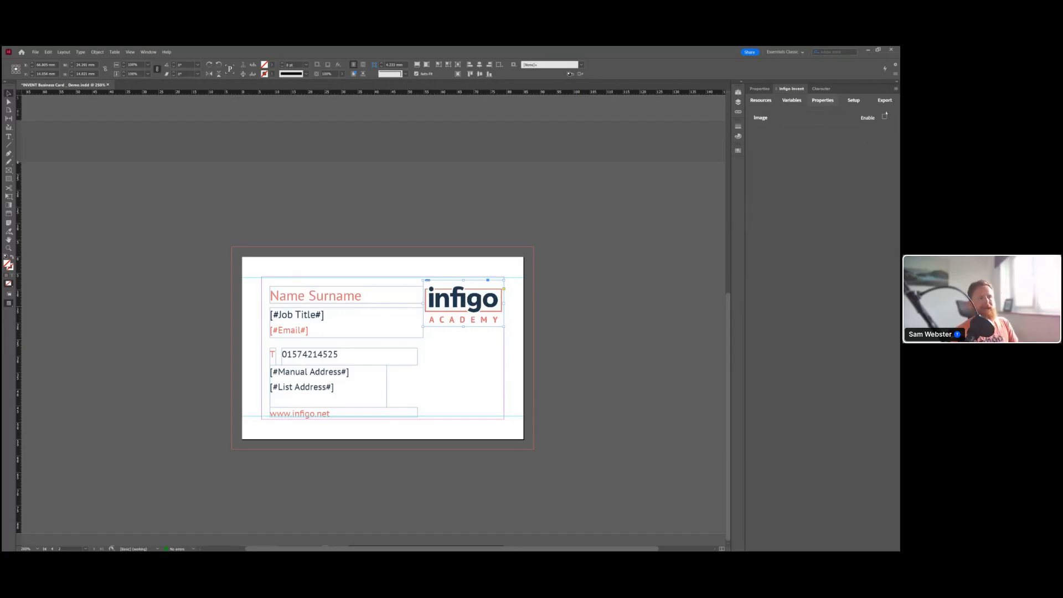
# Review the variables list and the mapping type options of the Name Surname text frame, choosing Variable
pyautogui.click(358, 300)
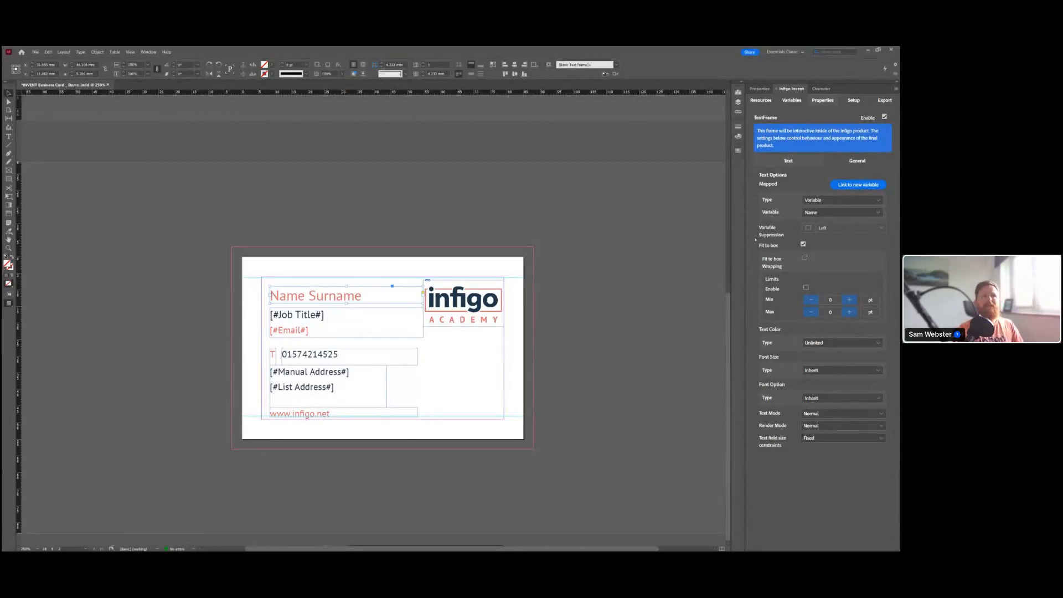
pyautogui.click(789, 101)
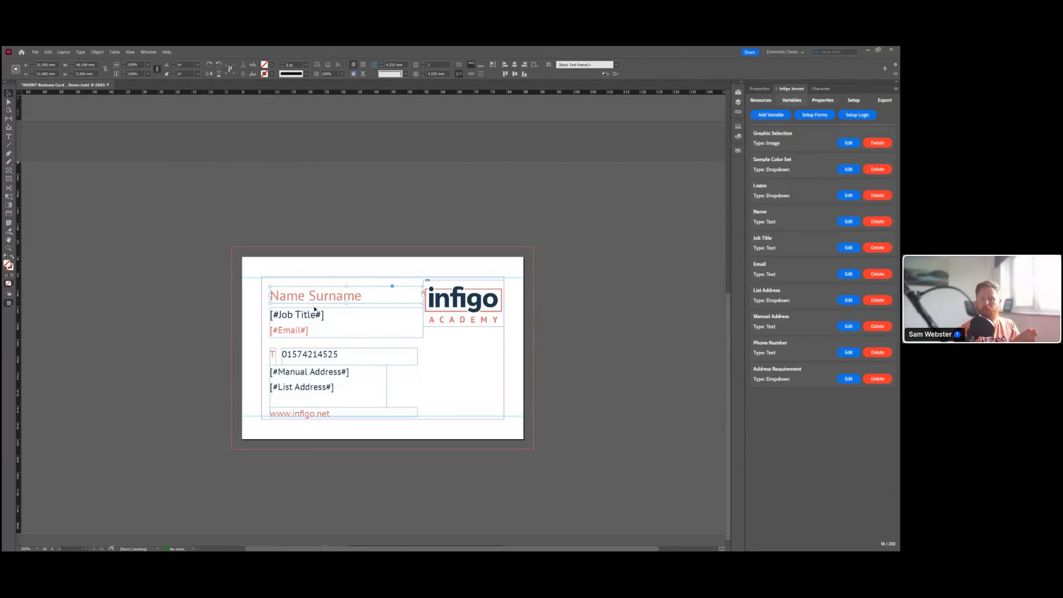
pyautogui.click(801, 117)
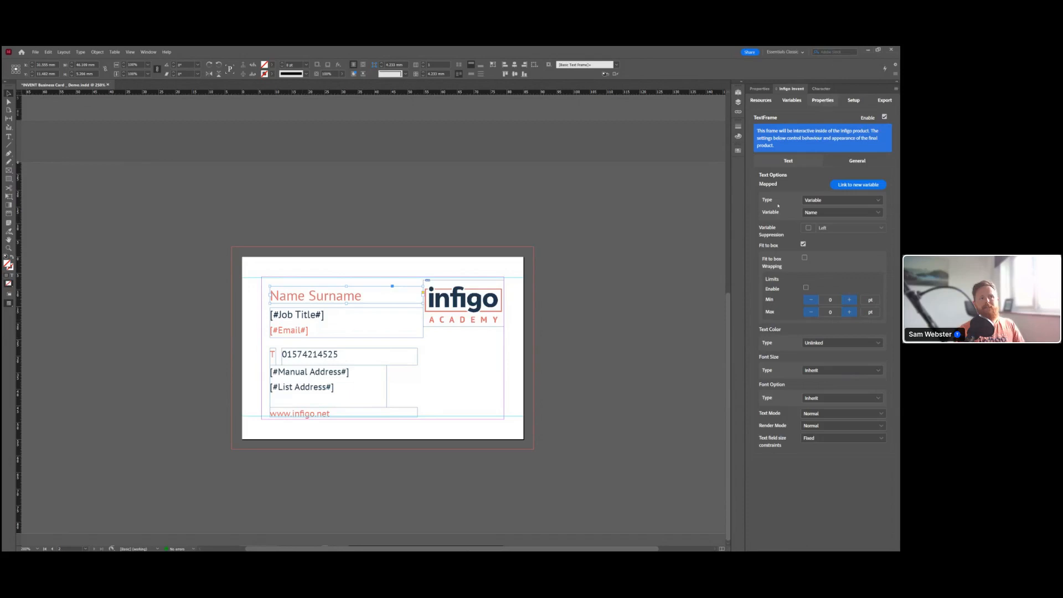
pyautogui.click(830, 202)
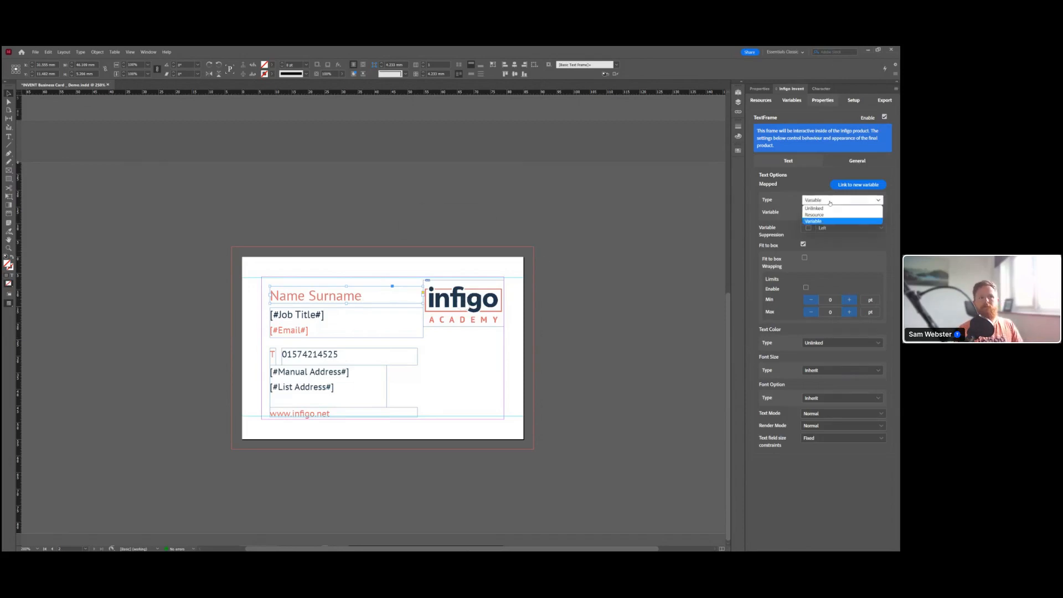
pyautogui.click(814, 220)
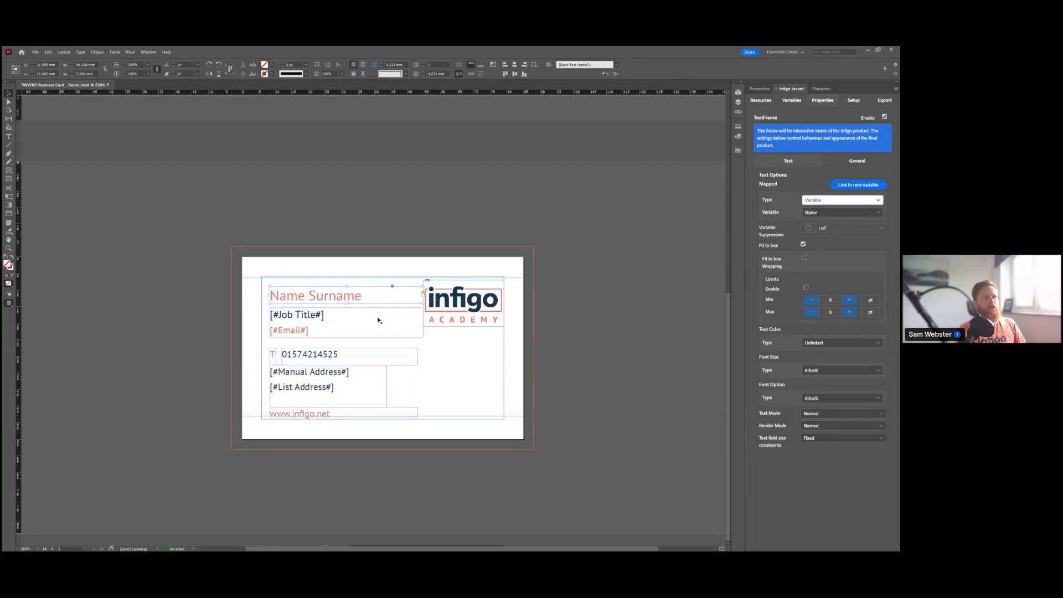
# Check the second page's logo, and examine the image options and general restrictions of the large logo on the first page
pyautogui.click(500, 301)
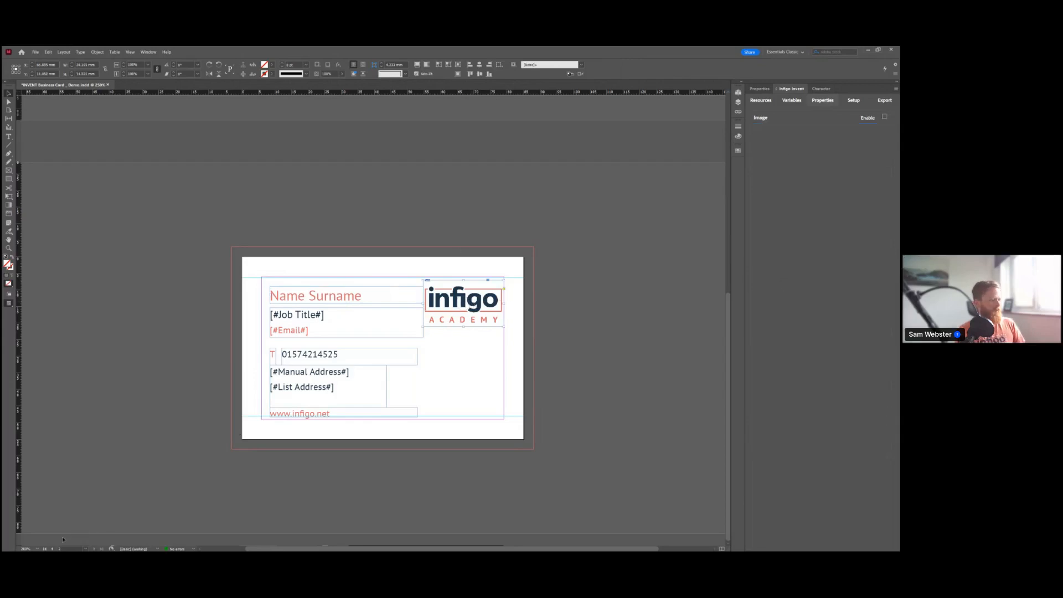
pyautogui.click(50, 548)
pyautogui.click(383, 292)
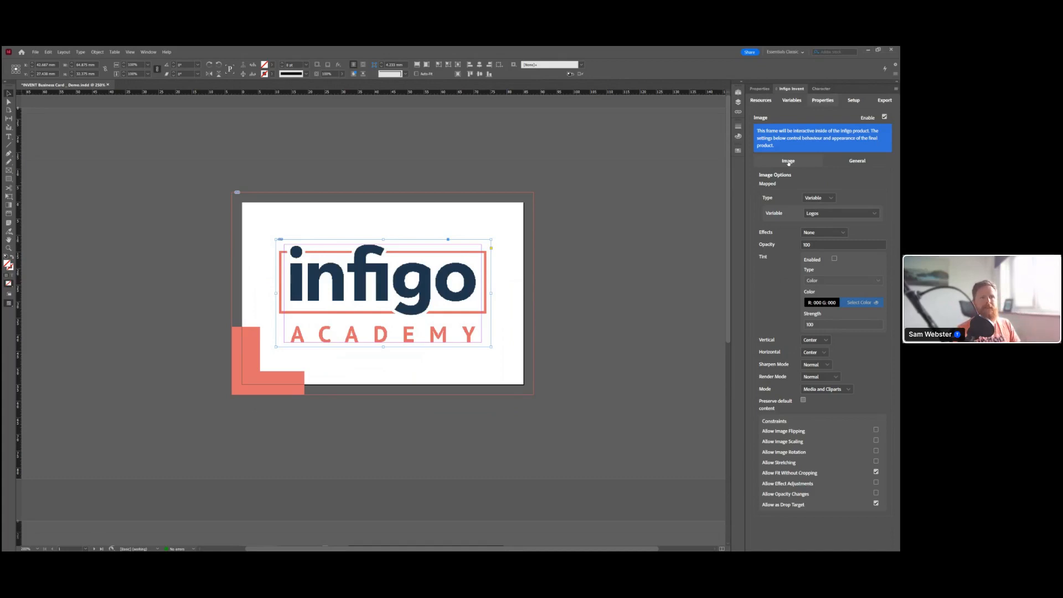
pyautogui.click(855, 162)
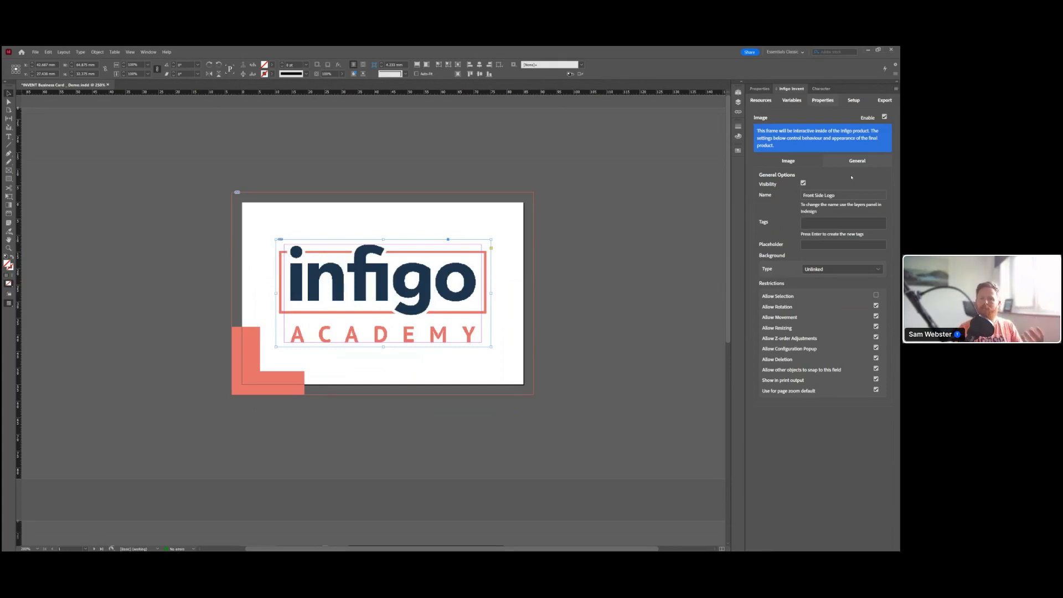
pyautogui.click(785, 164)
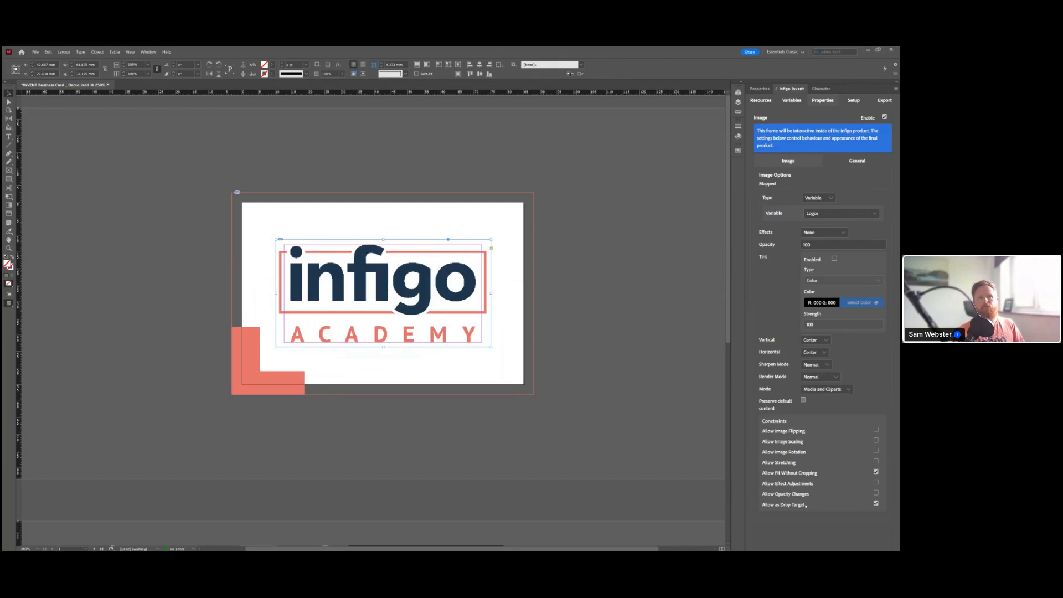
pyautogui.click(851, 161)
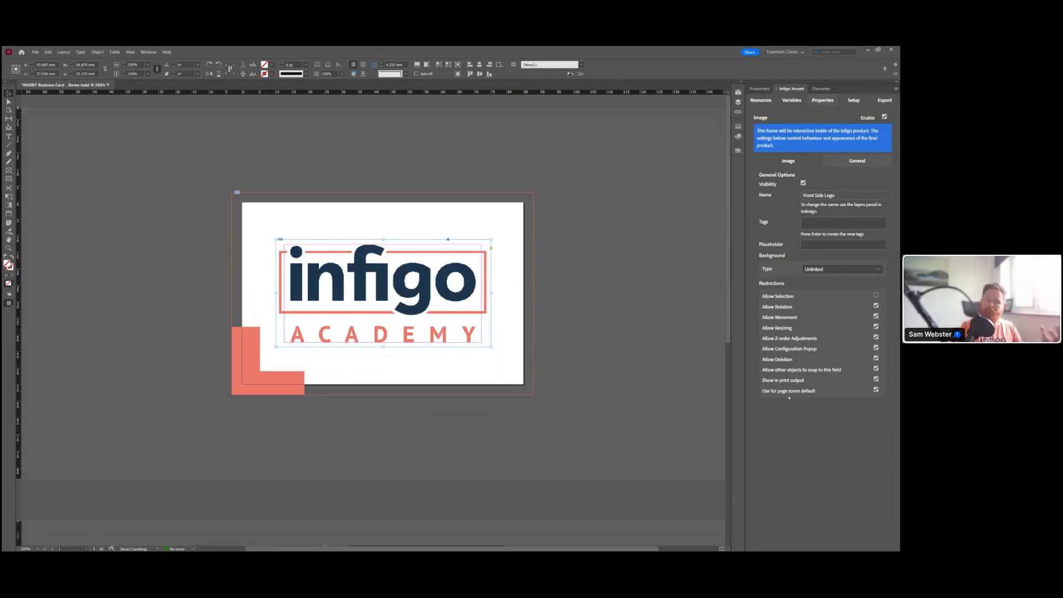
pyautogui.click(788, 161)
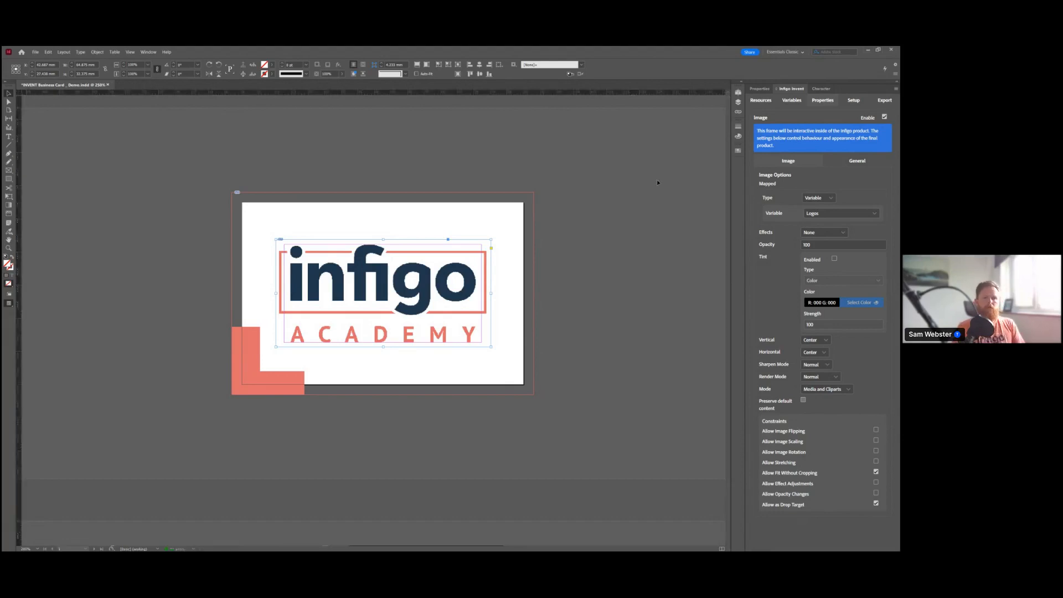
# Switch to the presentation and advance to the Grouping and Suppression slide
pyautogui.hotkey('alt', 'Tab')
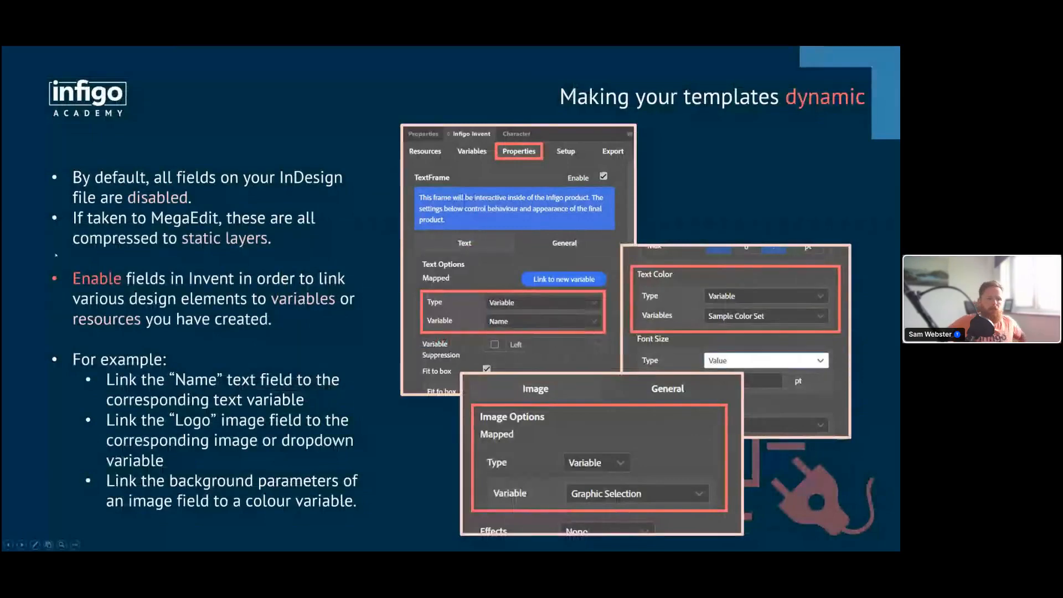
pyautogui.press('Right')
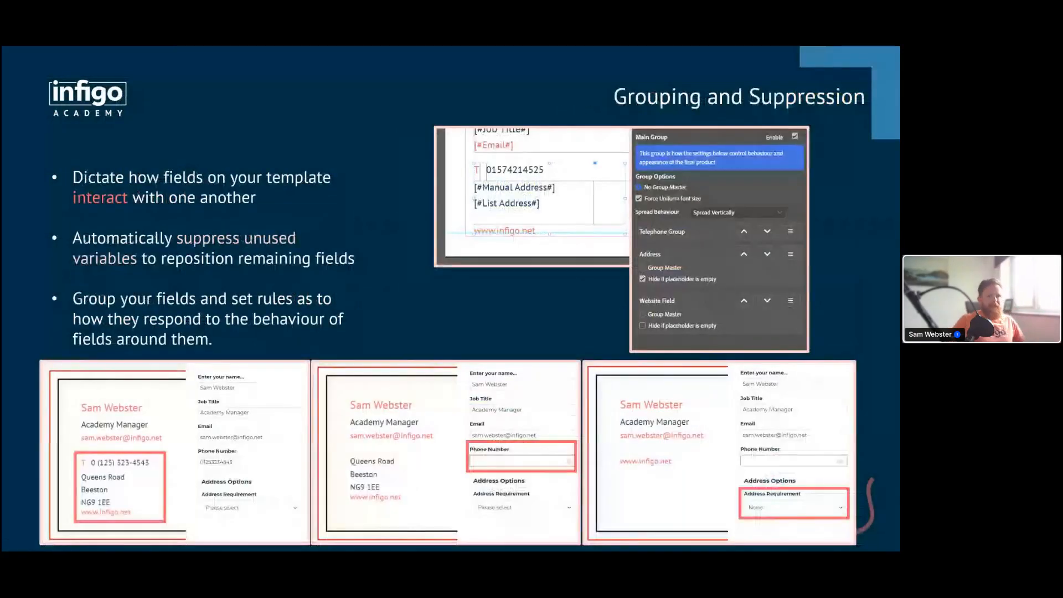
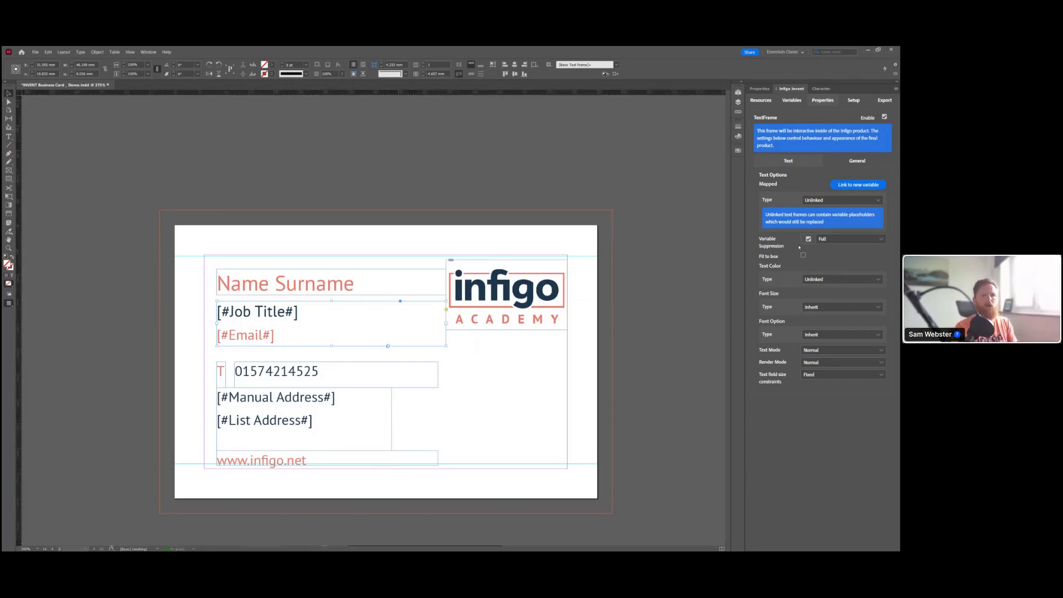
# Switch to the storefront editor, go to the card's second page and clear the Job Title field
pyautogui.hotkey('alt', 'Tab')
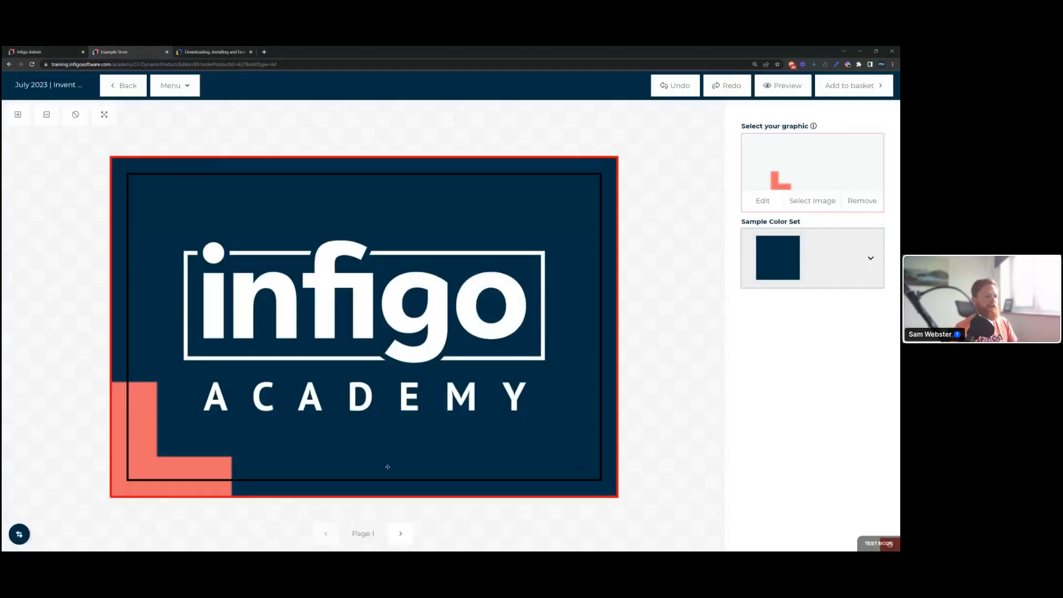
pyautogui.click(398, 539)
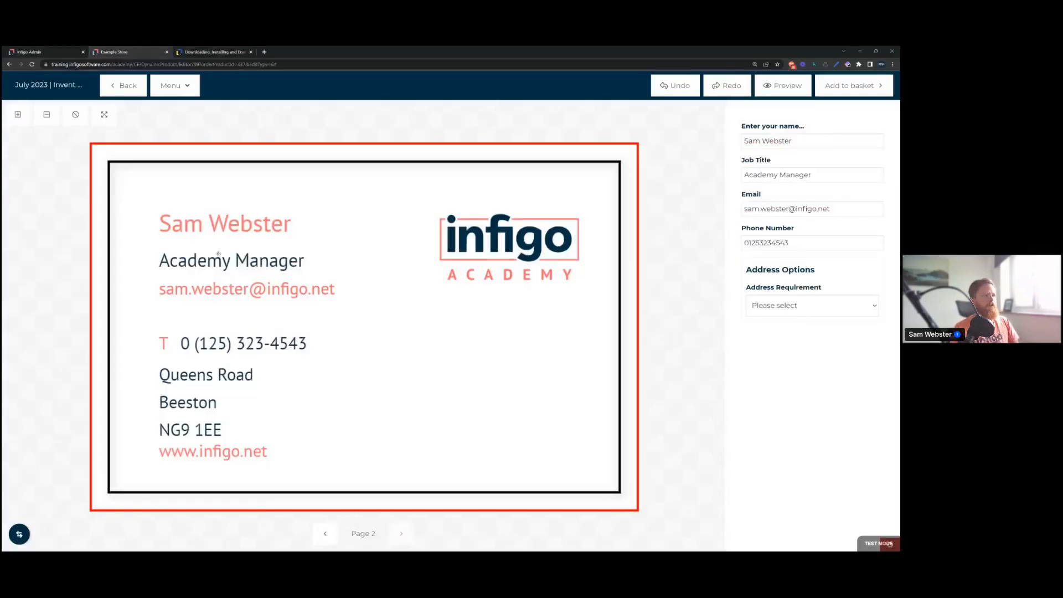
pyautogui.click(232, 268)
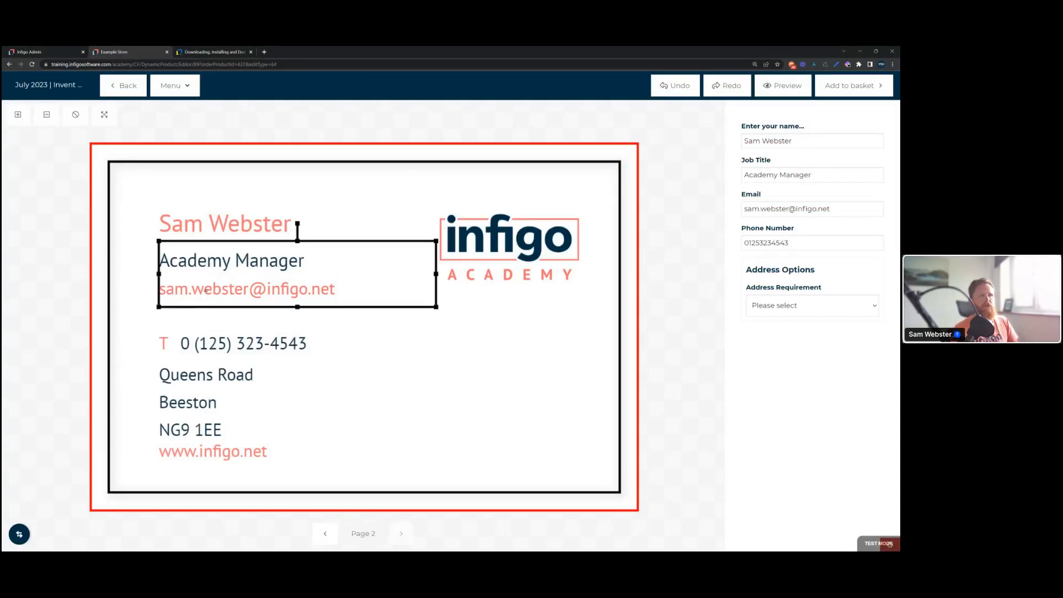
pyautogui.click(757, 173)
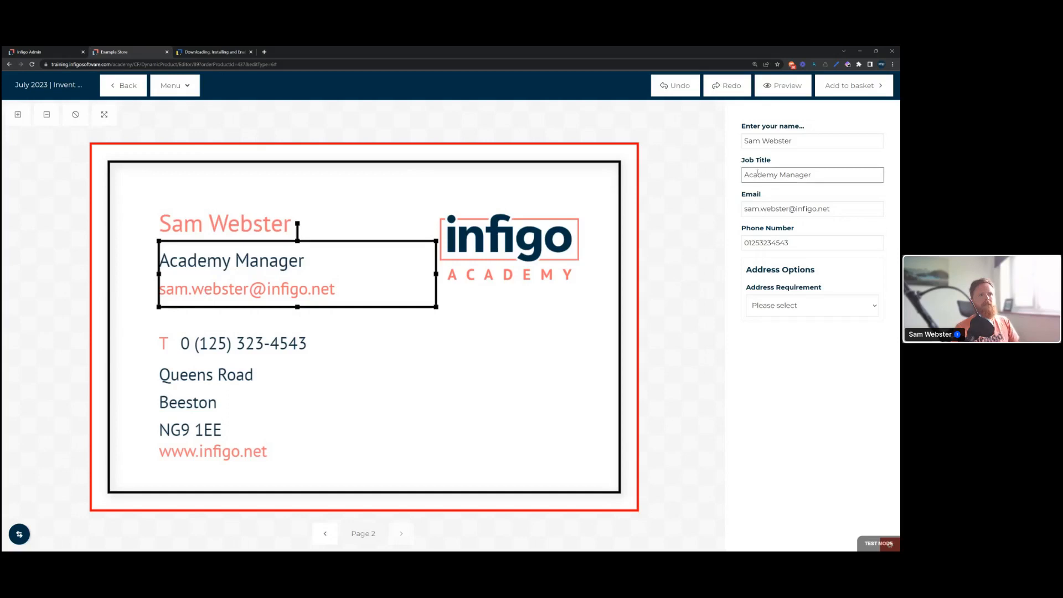
pyautogui.moveTo(841, 173); pyautogui.dragTo(743, 175)
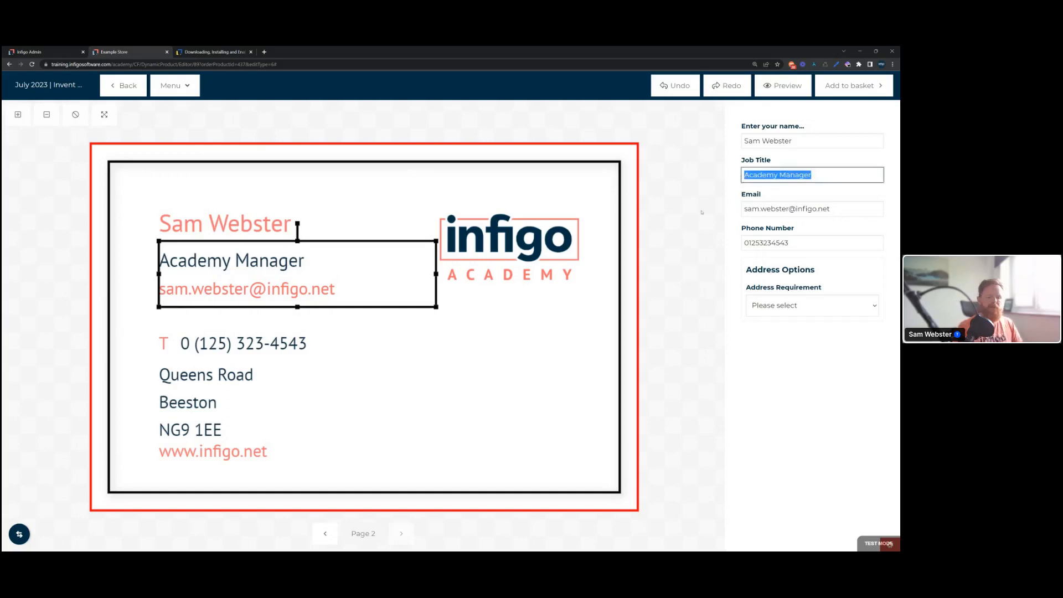
pyautogui.press('BackSpace')
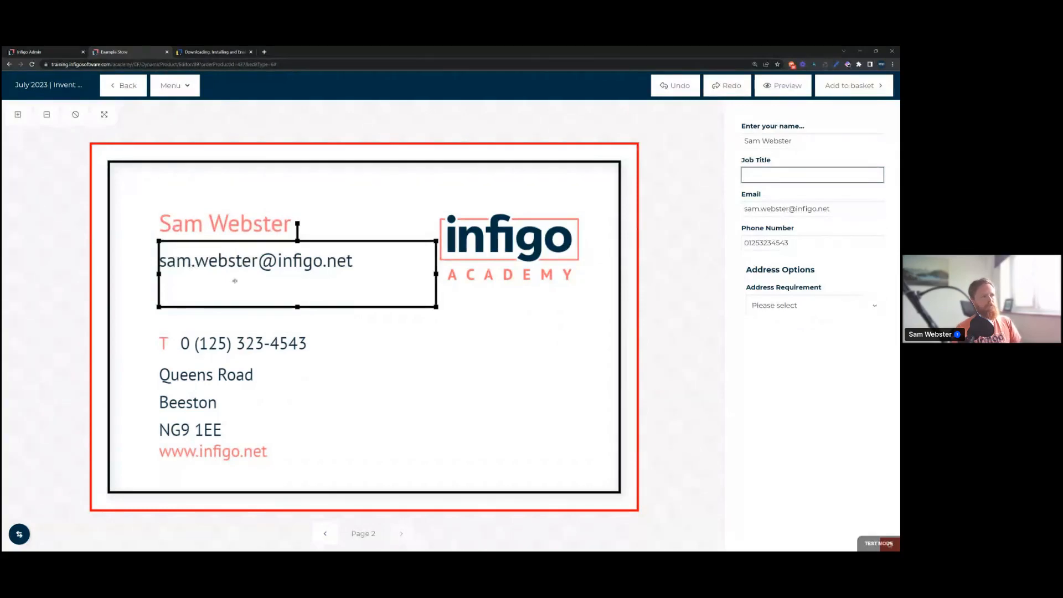
pyautogui.click(681, 179)
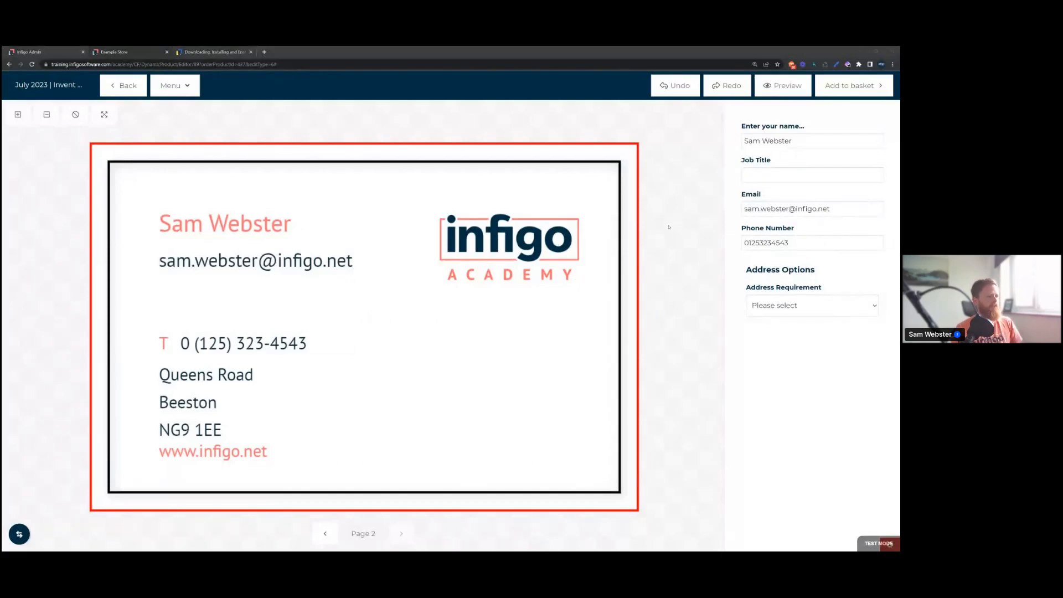
# Switch to InDesign and inspect the contact details group and its telephone and website frames
pyautogui.hotkey('alt', 'Tab')
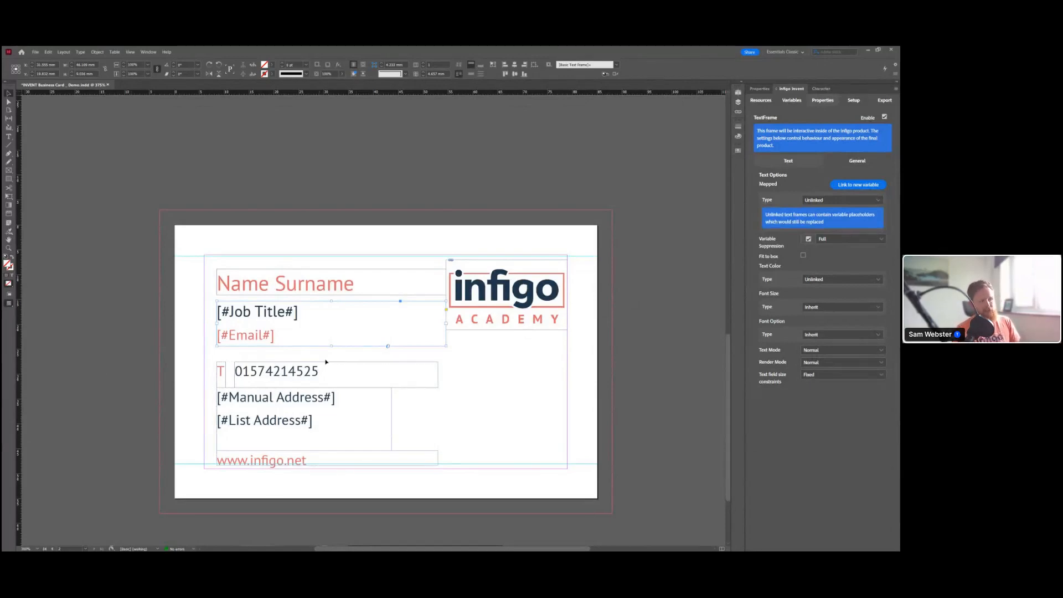
pyautogui.click(249, 381)
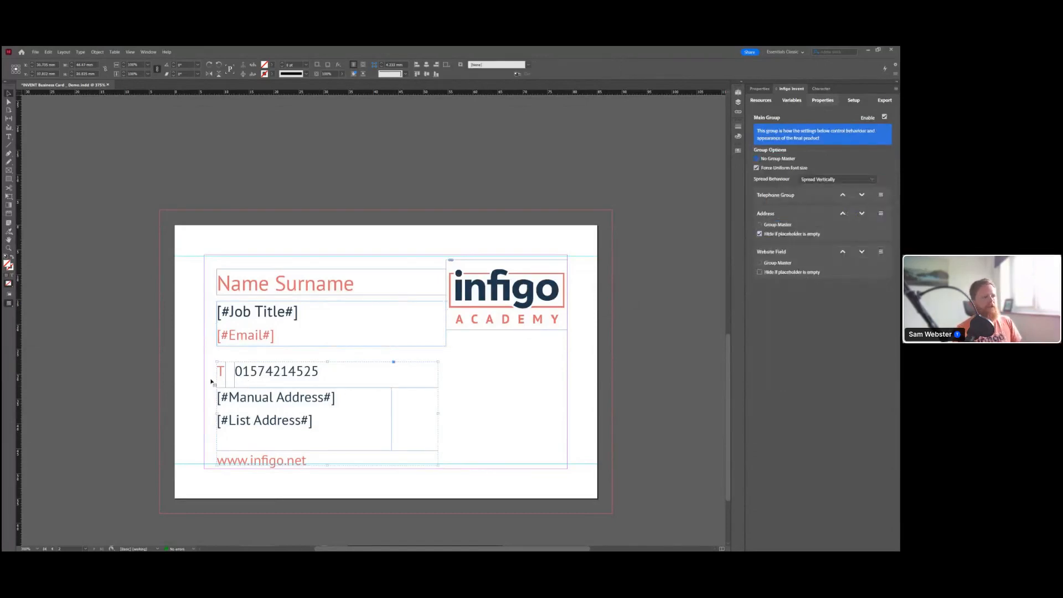
pyautogui.click(140, 378)
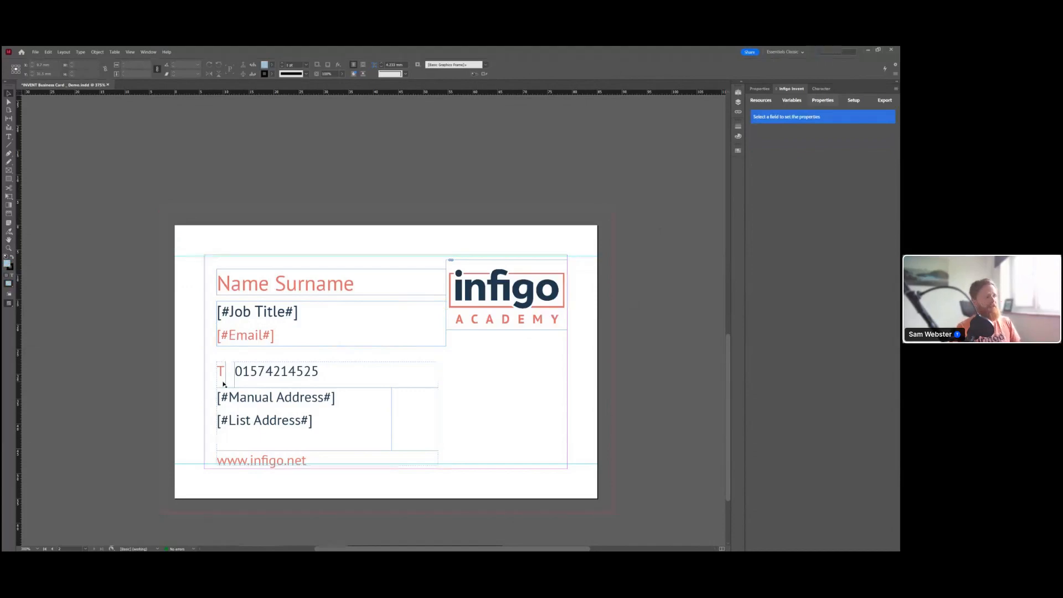
pyautogui.click(226, 381)
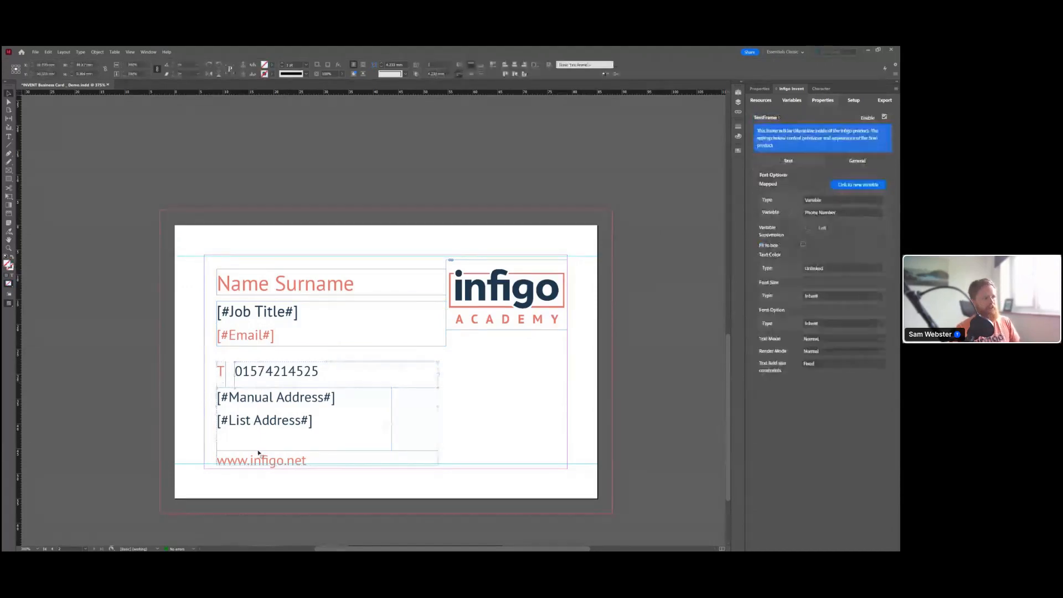
pyautogui.click(330, 463)
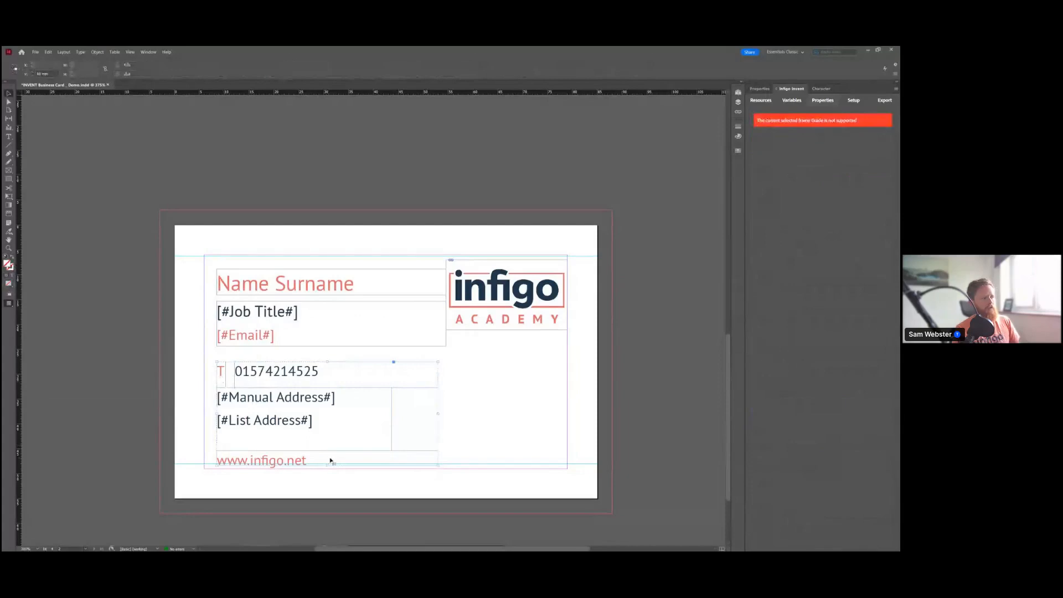
# Select the address and website frames together inside the group and look through the available object commands
pyautogui.click(330, 445)
pyautogui.click(330, 445)
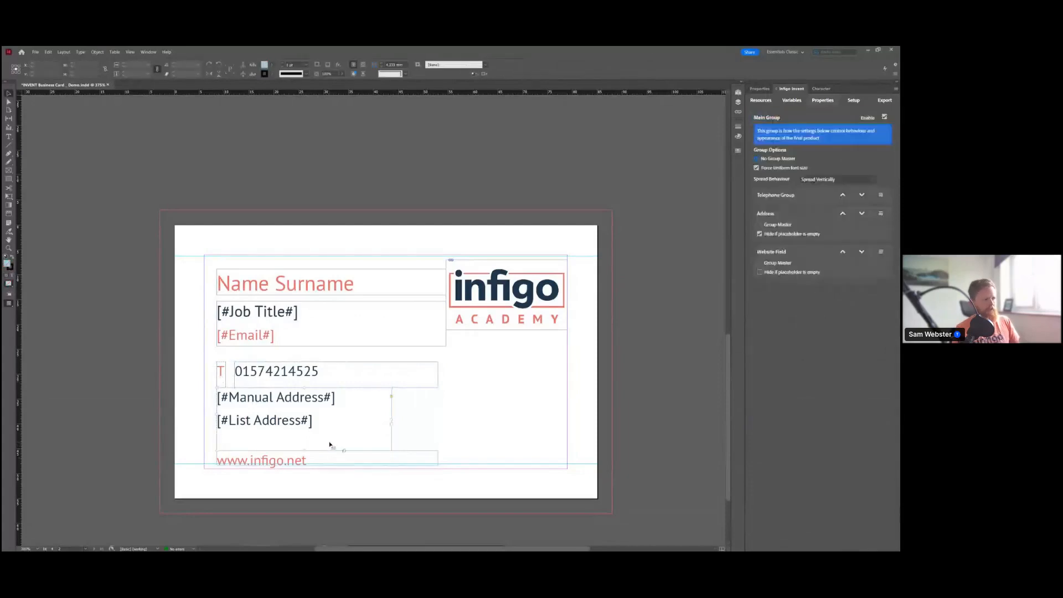
pyautogui.keyDown('shift'); pyautogui.click(336, 462); pyautogui.keyUp('shift')
pyautogui.rightClick(335, 461)
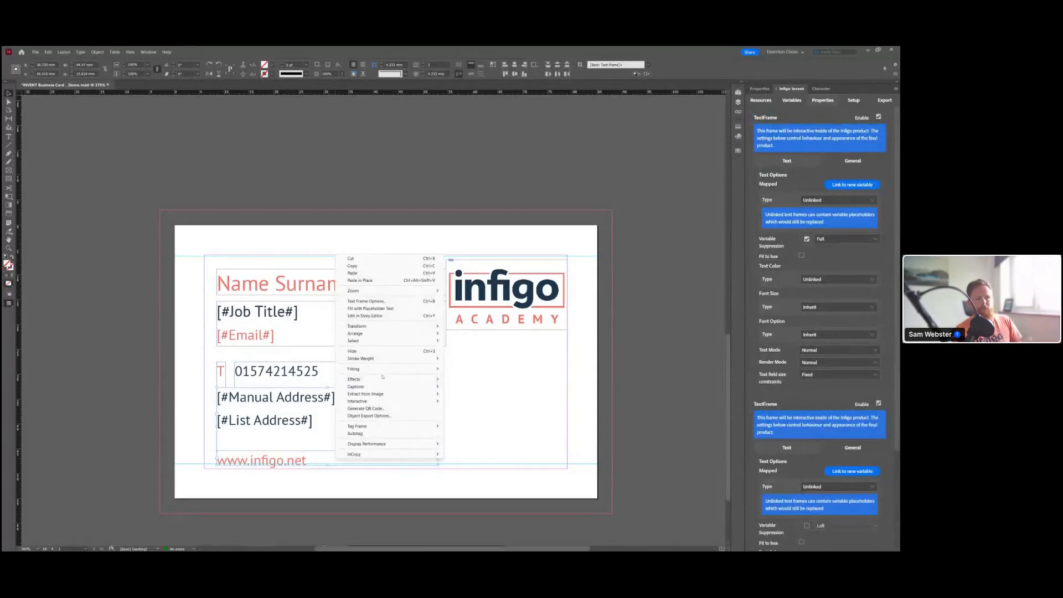
pyautogui.moveTo(376, 397)
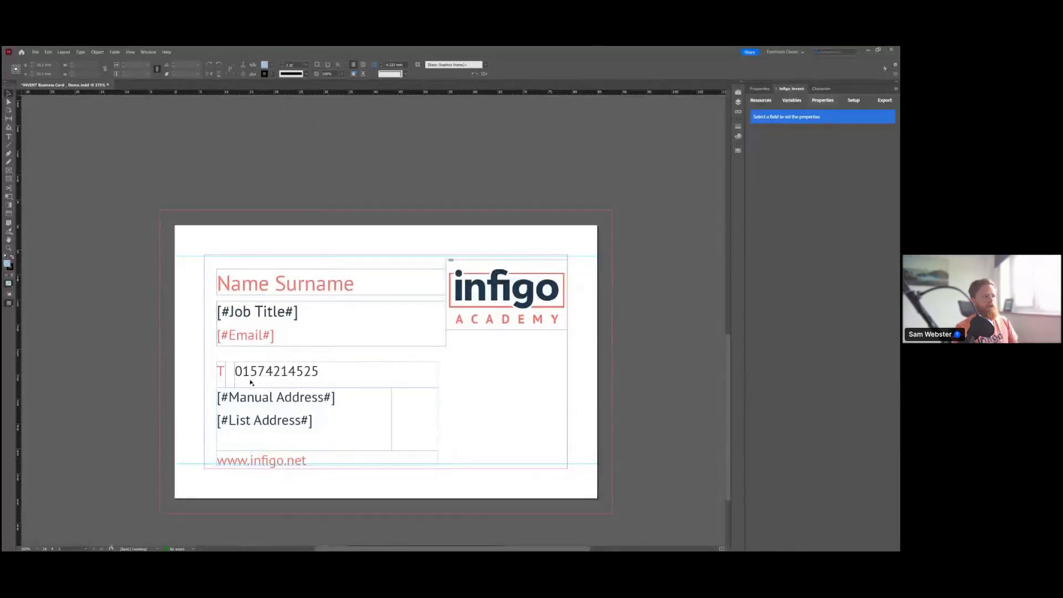
# Compare the Invent group options of the Main Group and the Telephone Group, including Spread Behaviour and Hide if placeholder is empty
pyautogui.click(359, 428)
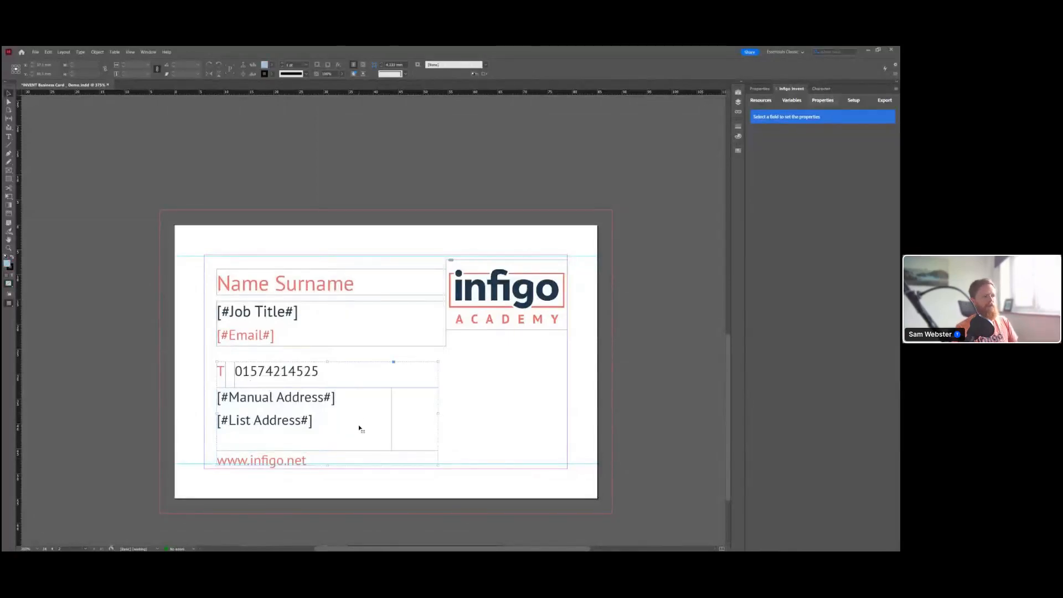
pyautogui.click(330, 378)
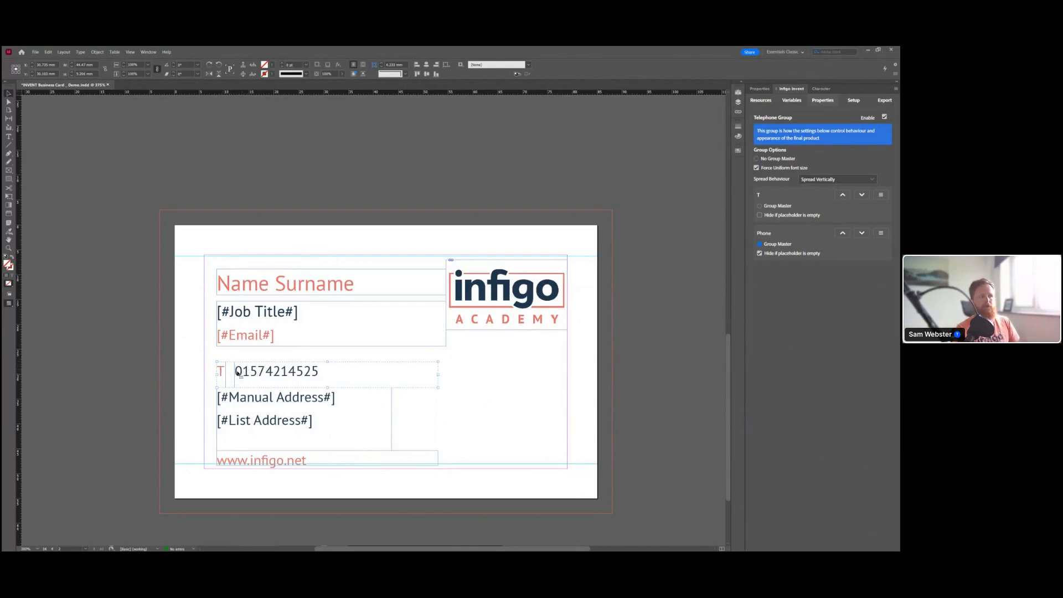
pyautogui.click(194, 395)
pyautogui.click(255, 425)
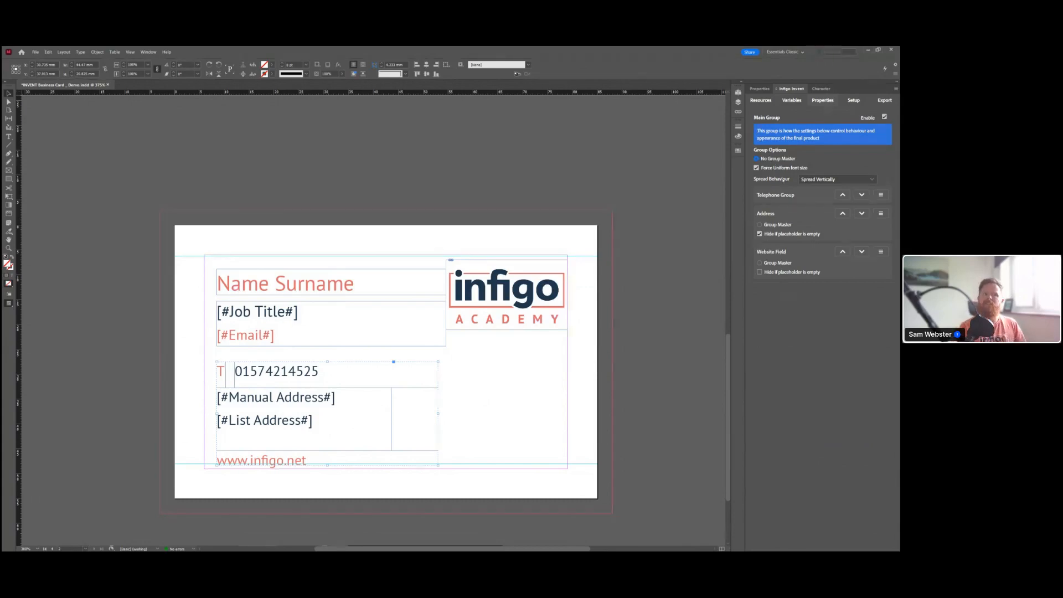
pyautogui.click(811, 181)
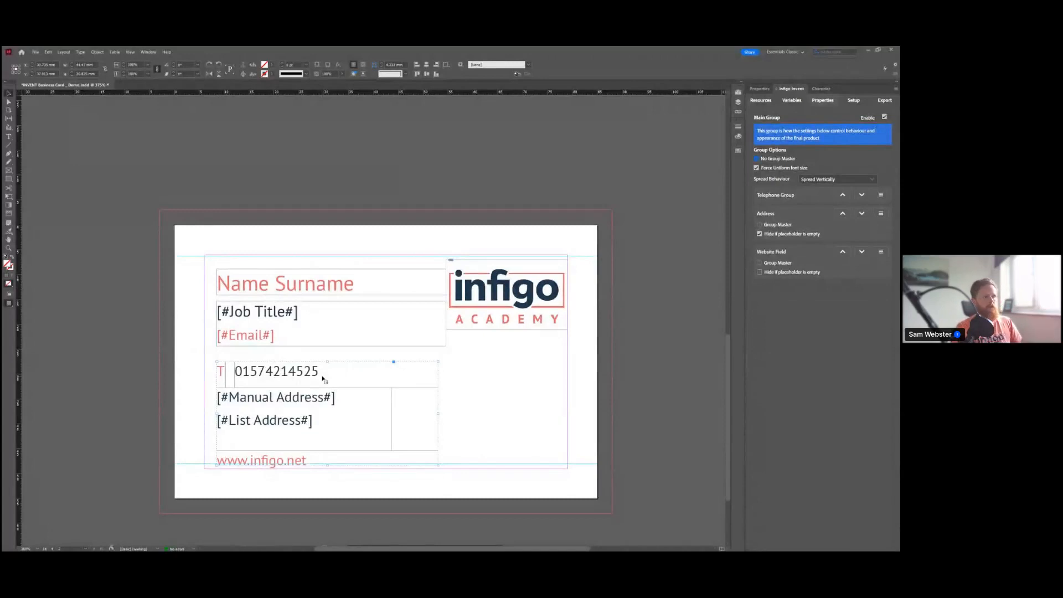
pyautogui.click(323, 379)
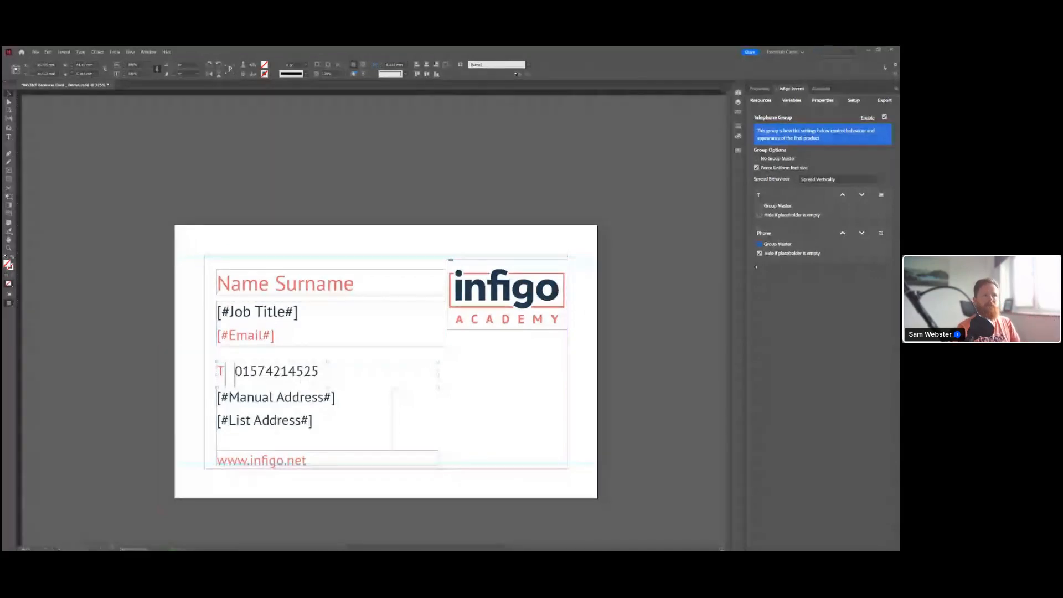
# Switch to the storefront editor, clear the Phone Number field and enter a sample phone number
pyautogui.hotkey('alt', 'Tab')
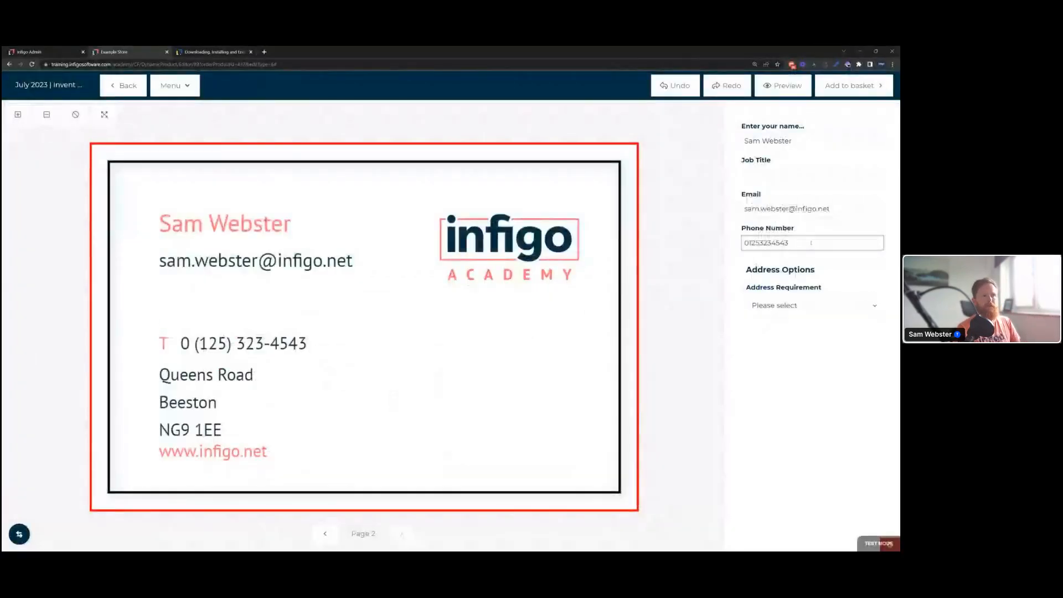
pyautogui.moveTo(815, 244); pyautogui.dragTo(741, 247)
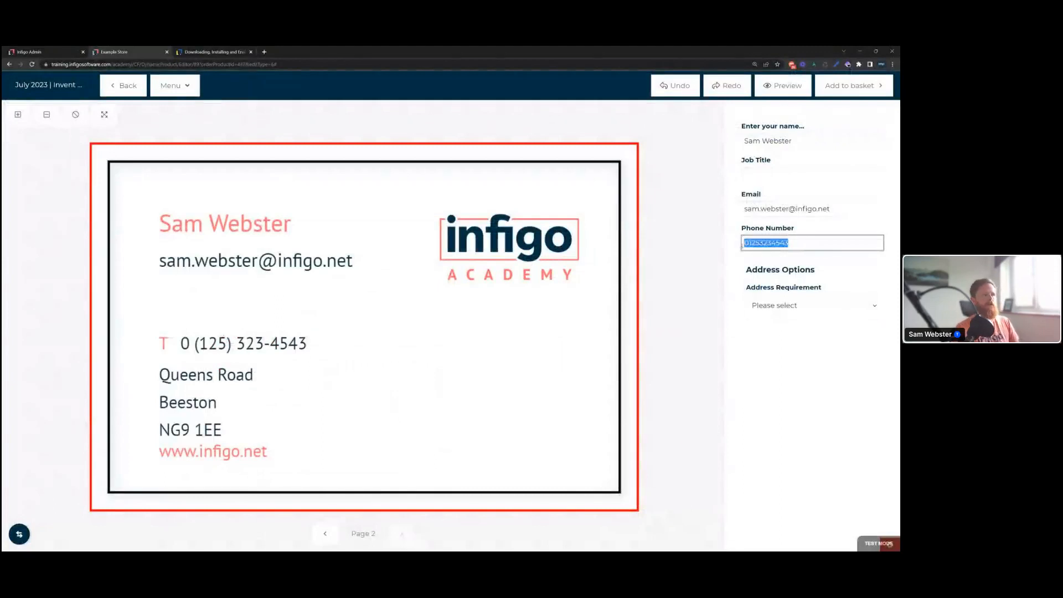
pyautogui.press('BackSpace')
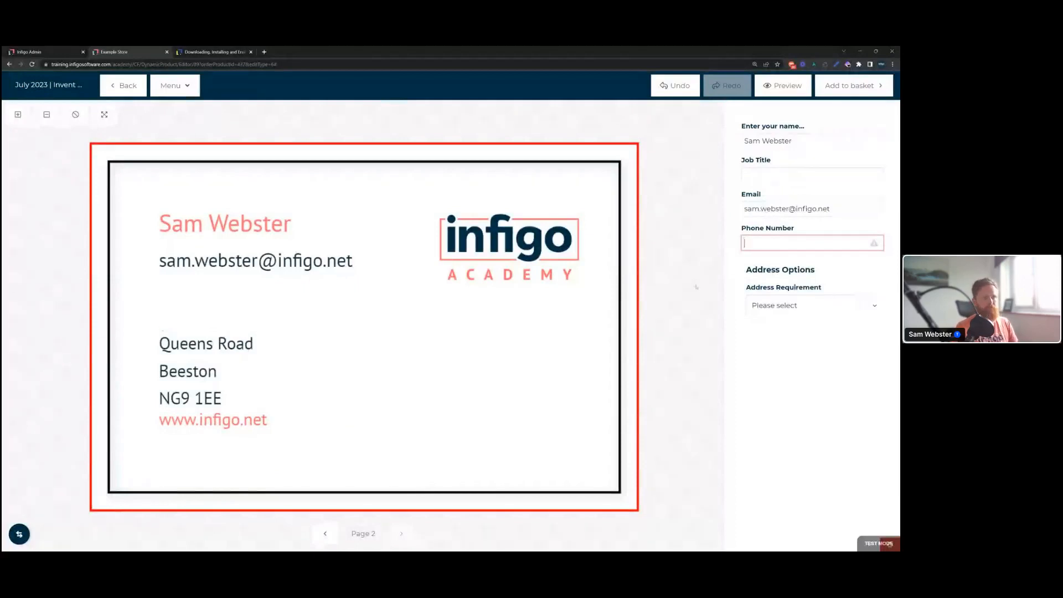
pyautogui.write('012345')
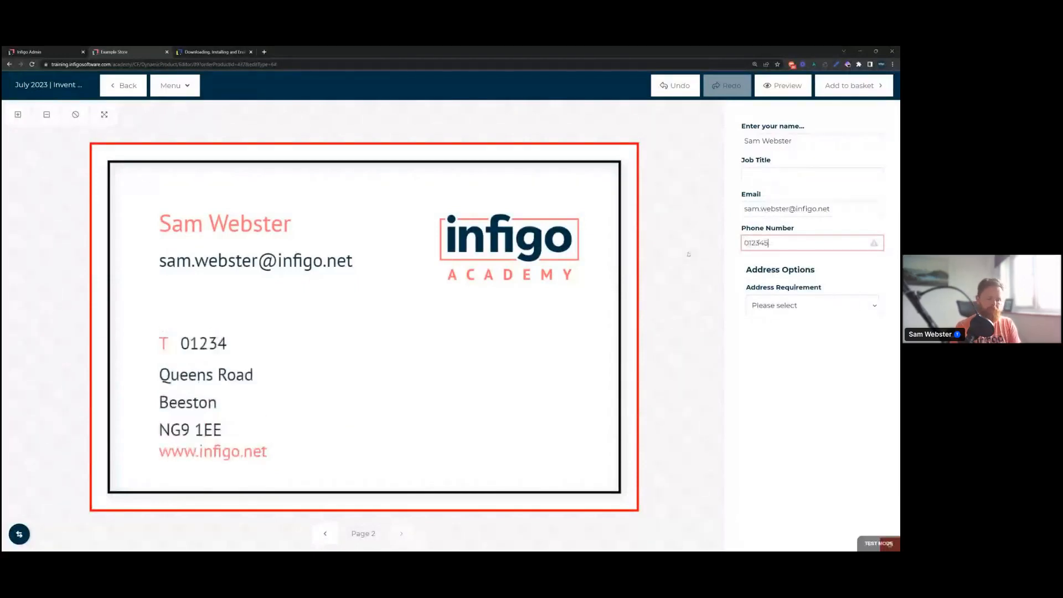
pyautogui.write('67890')
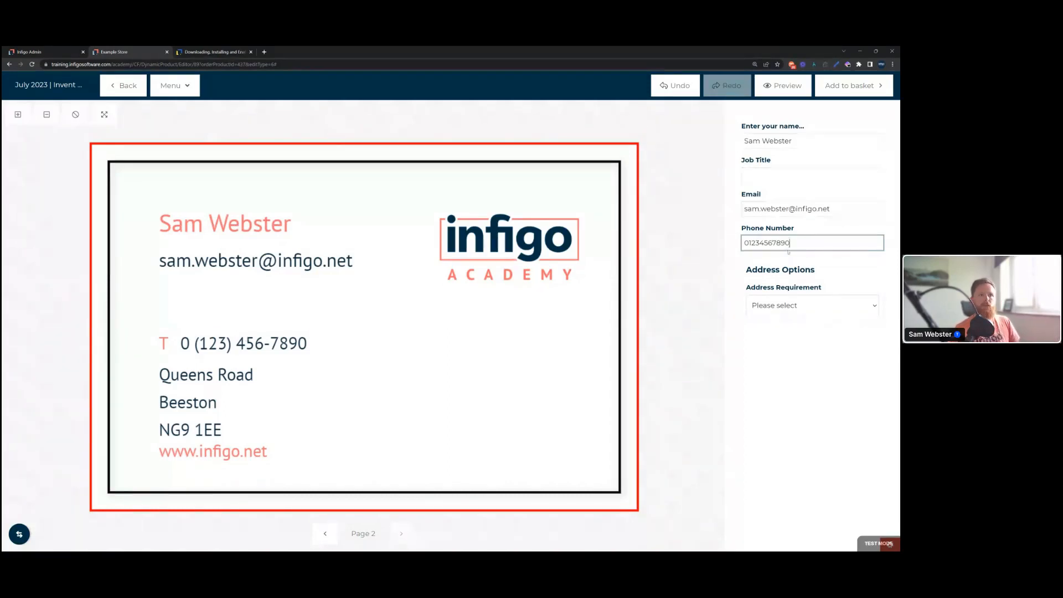
# Empty the Phone Number field and set the Address Requirement to None
pyautogui.moveTo(789, 245); pyautogui.dragTo(736, 245)
pyautogui.press('BackSpace')
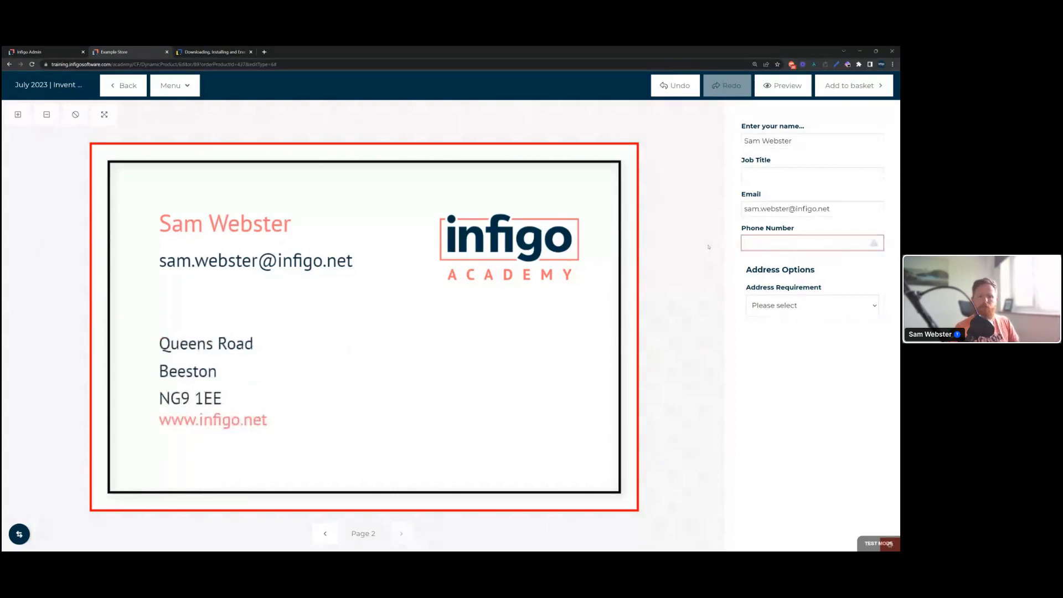
pyautogui.click(808, 305)
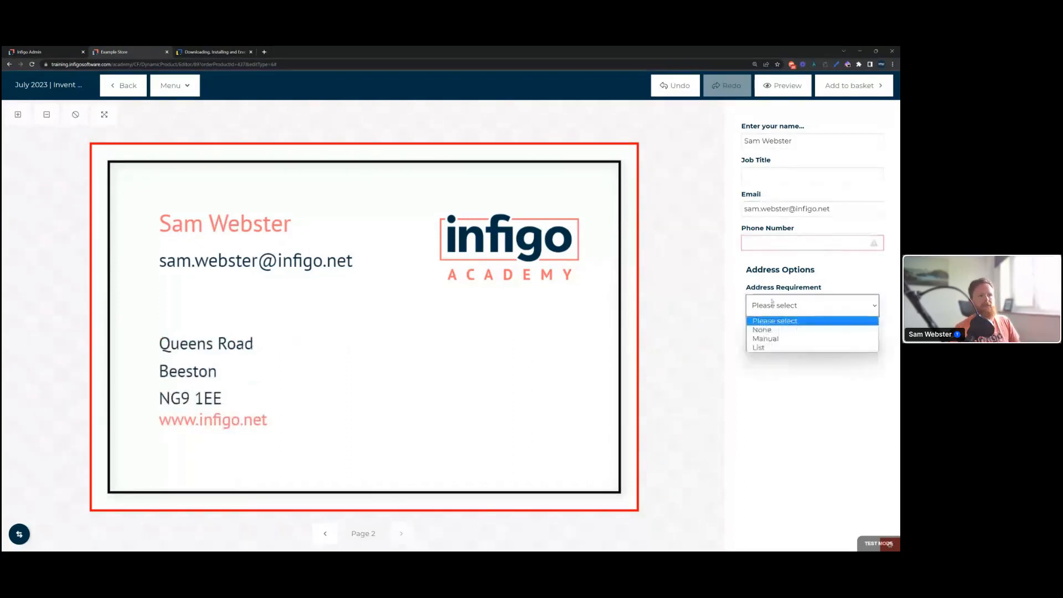
pyautogui.click(775, 330)
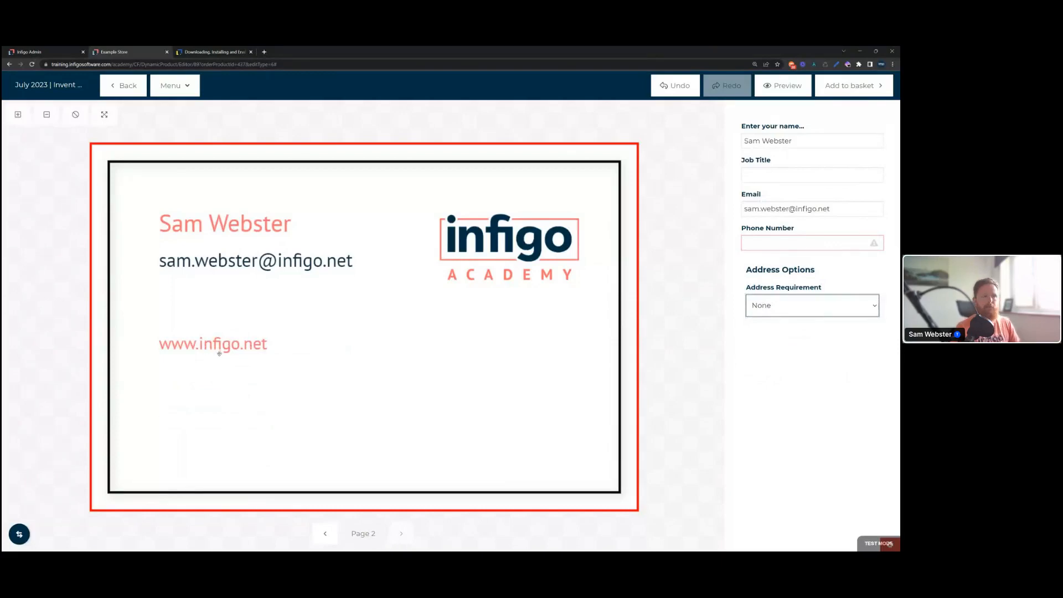
# Enter the sample phone number again in the Phone Number field, keeping None as the Address Requirement
pyautogui.click(760, 305)
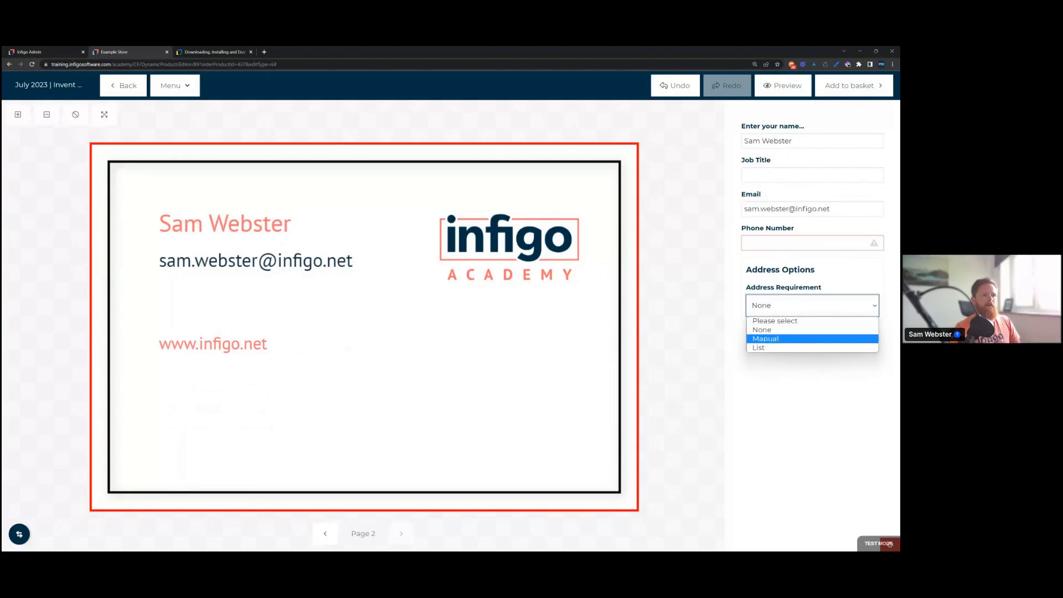
pyautogui.click(747, 243)
pyautogui.write('012')
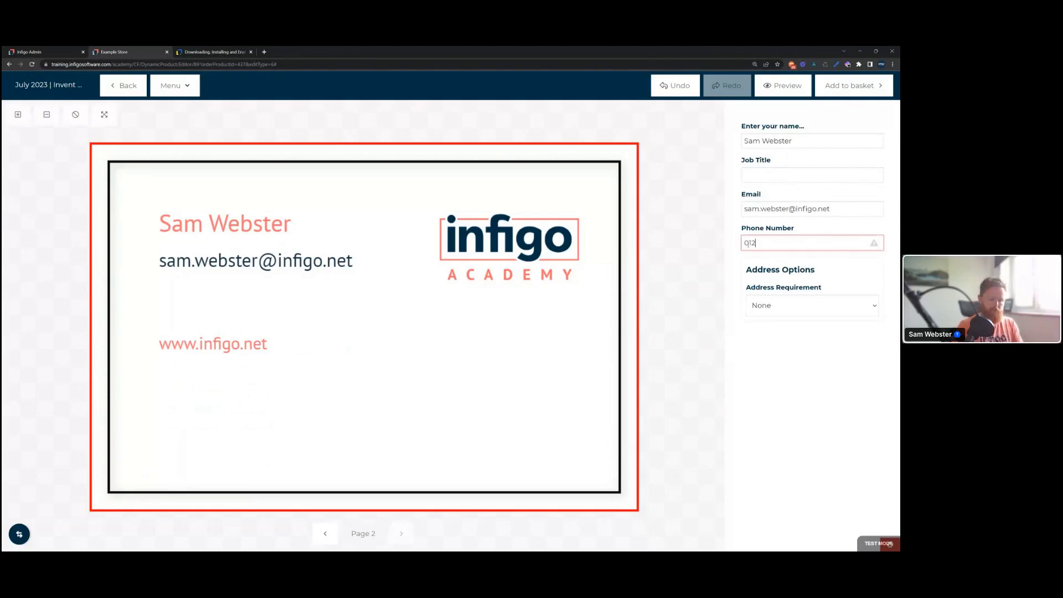
pyautogui.write('34567890')
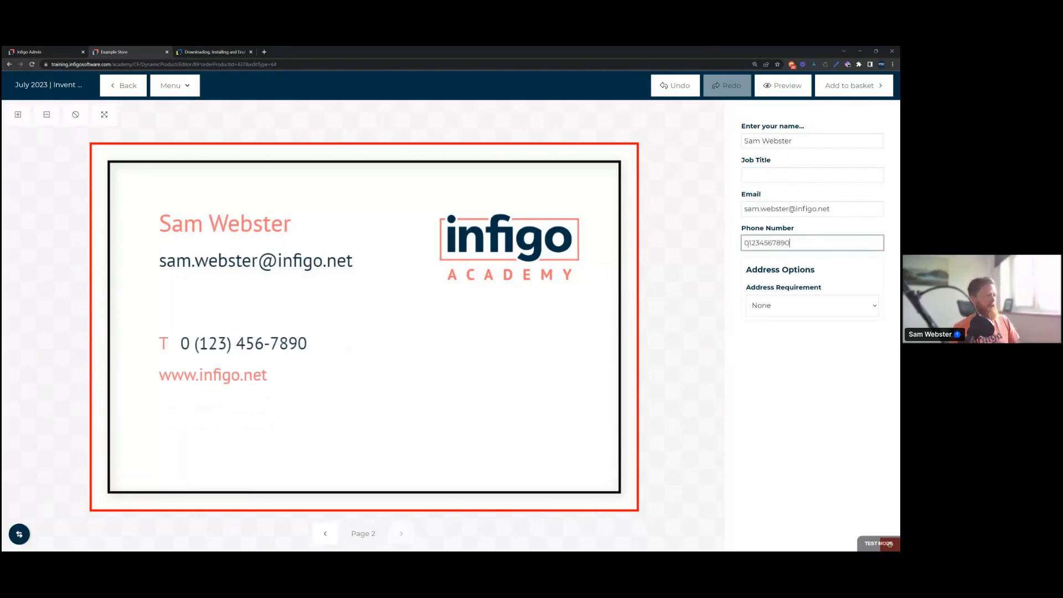
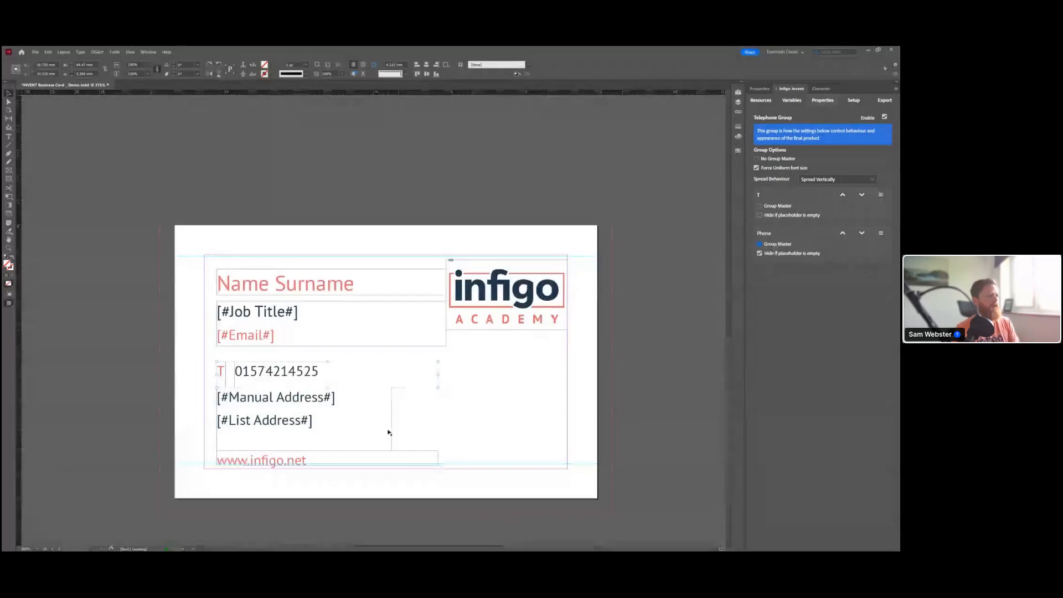
# View the presentation slide on converting templates from Invent to MegaEdit, return to InDesign and deselect the telephone group
pyautogui.hotkey('alt', 'Tab')
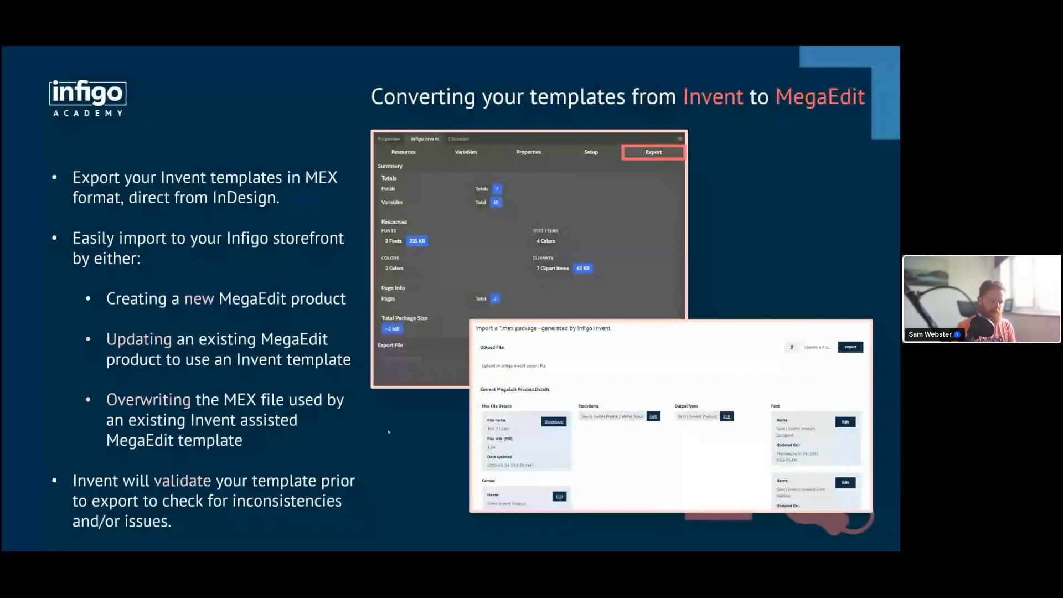
pyautogui.hotkey('alt', 'Tab')
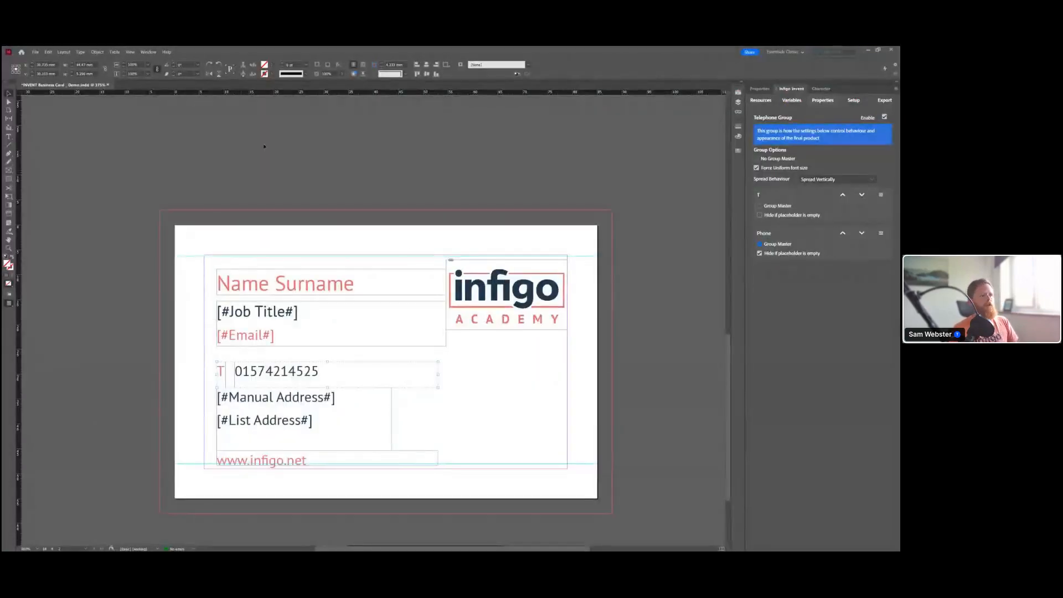
pyautogui.click(372, 183)
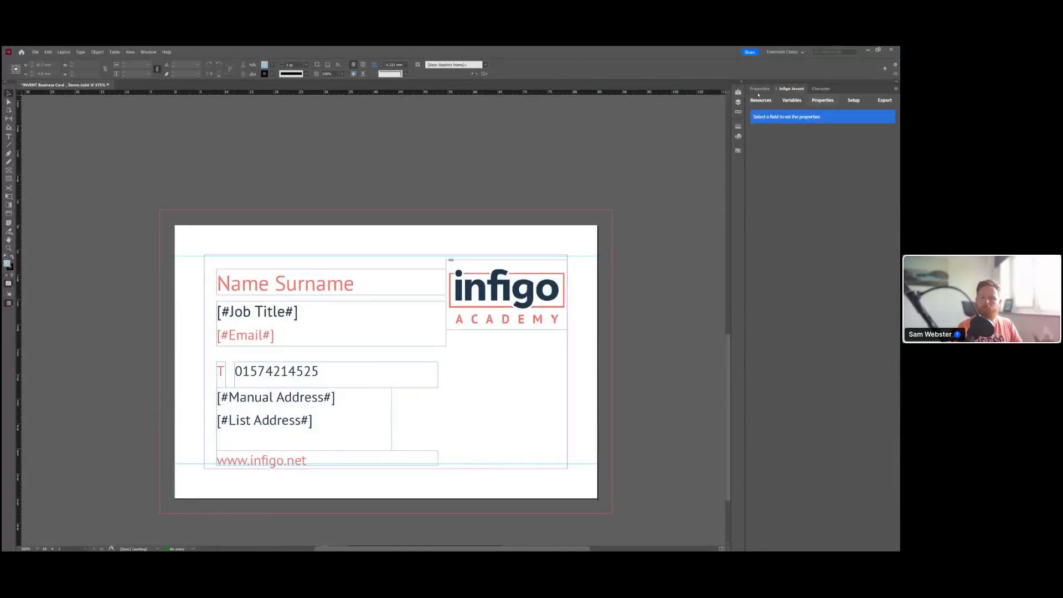
# Set the Invent export file to Business Card V5 in the July 2023 Intro to Invent folder
pyautogui.click(884, 101)
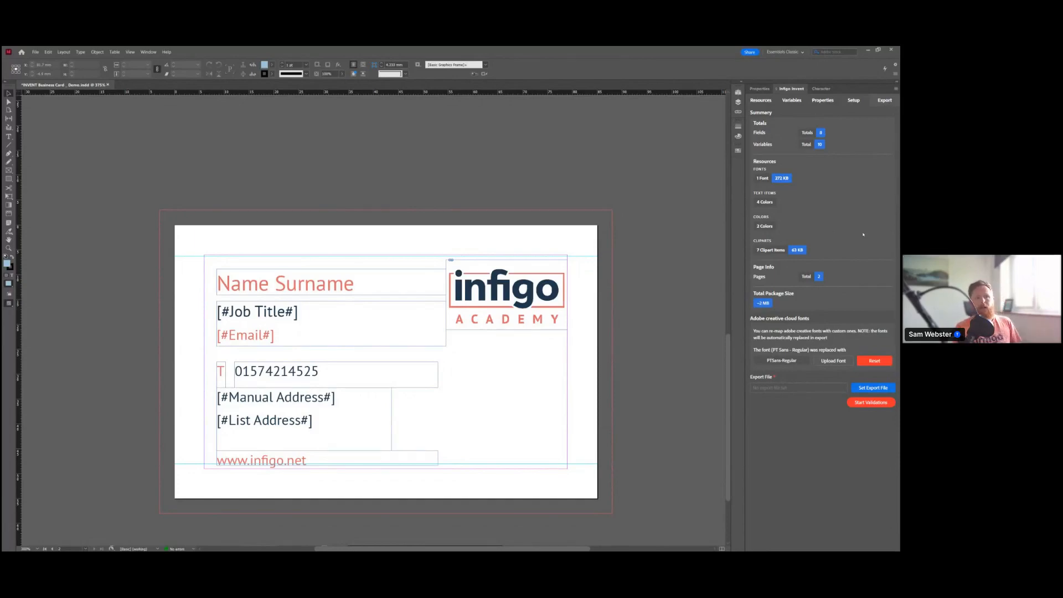
pyautogui.click(865, 390)
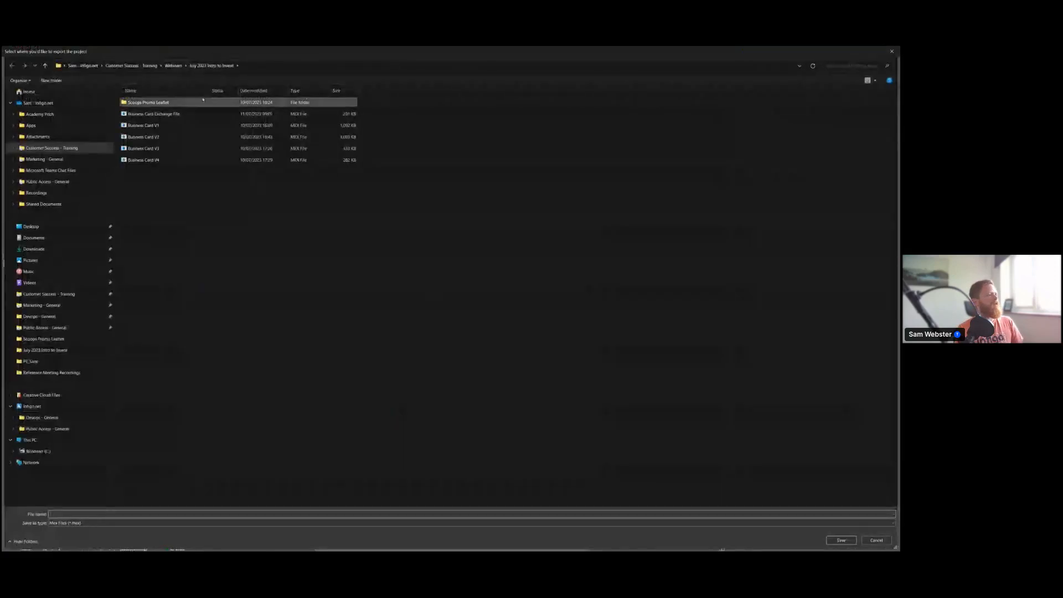
pyautogui.click(160, 160)
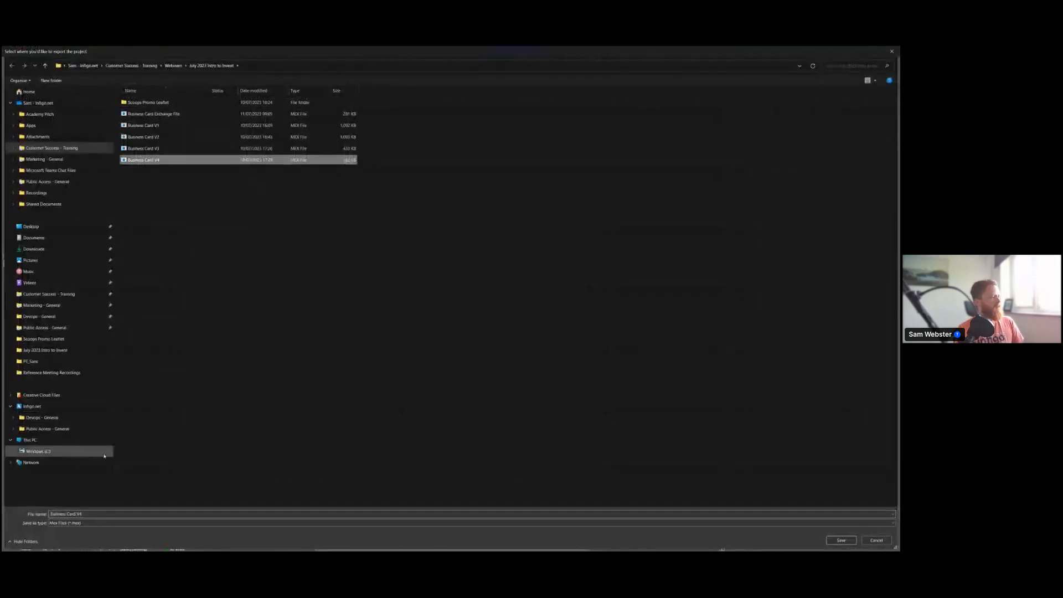
pyautogui.click(88, 512)
pyautogui.press('BackSpace')
pyautogui.write('5')
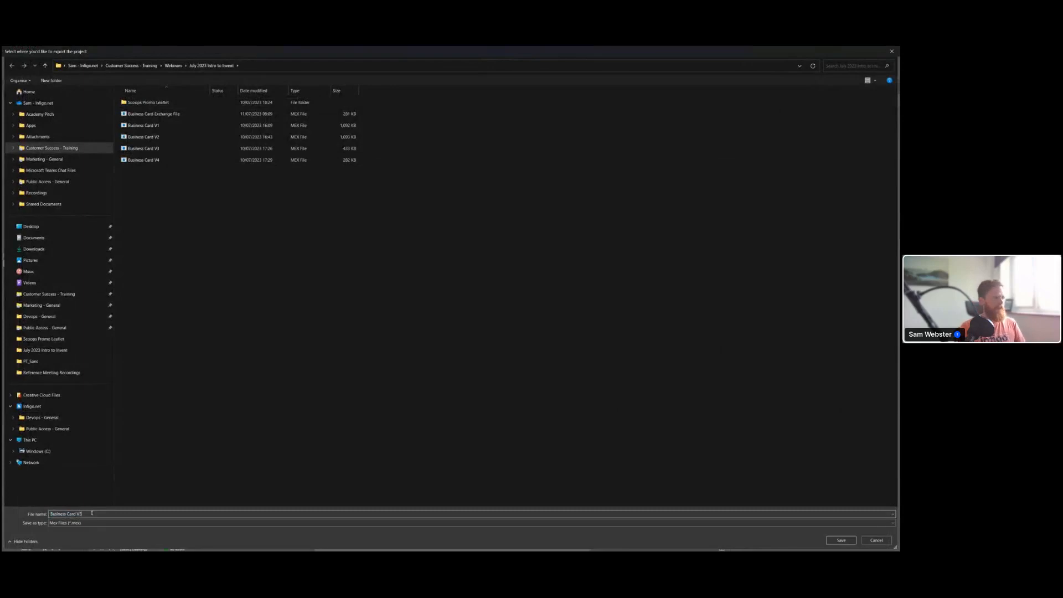
pyautogui.press('Return')
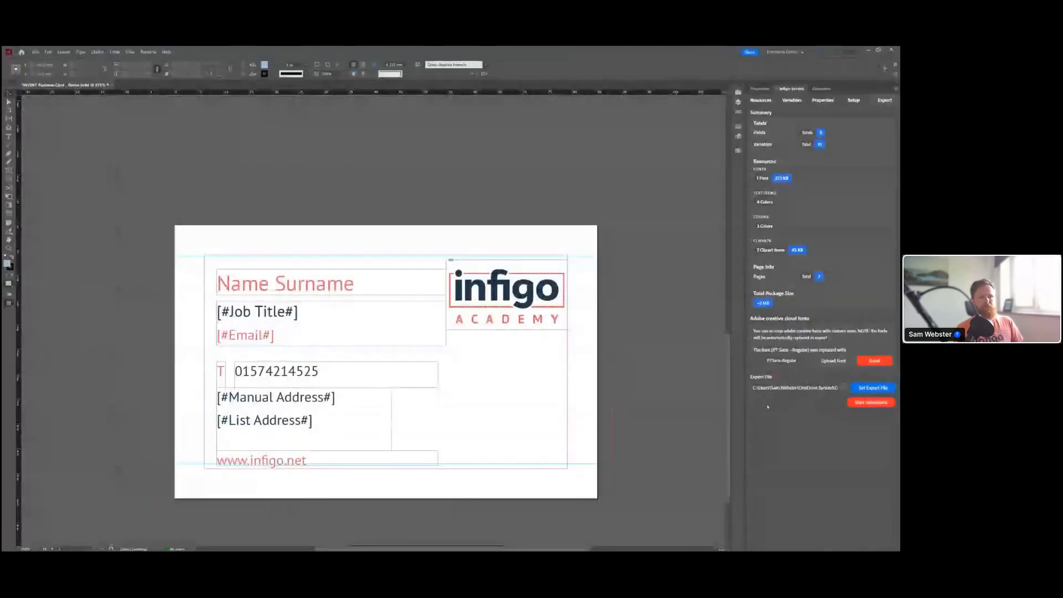
# Run the export validations for the business card template and select the group containing the telephone, address and website fields
pyautogui.click(872, 403)
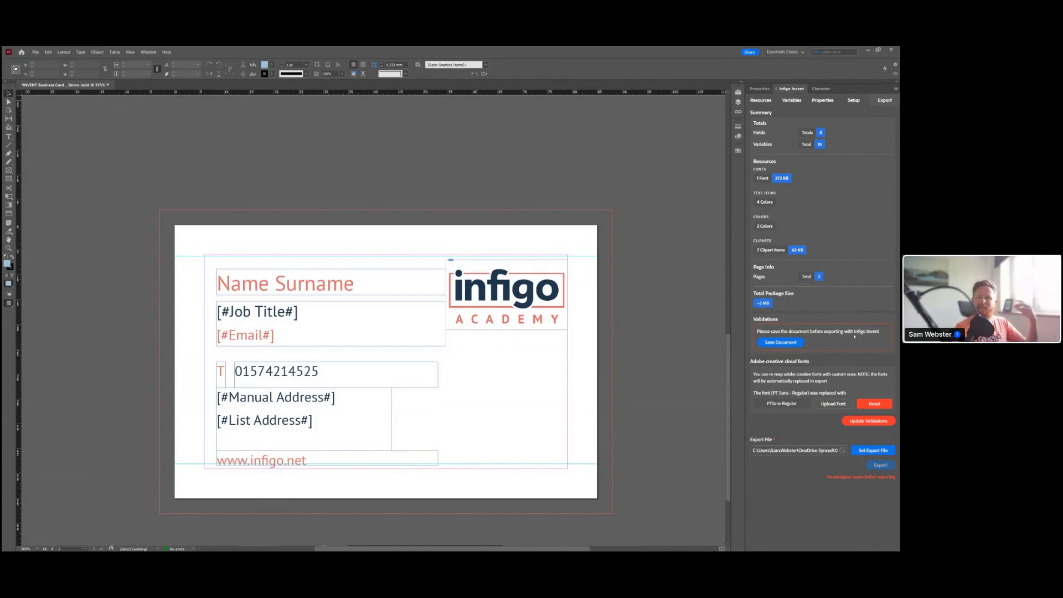
pyautogui.click(247, 383)
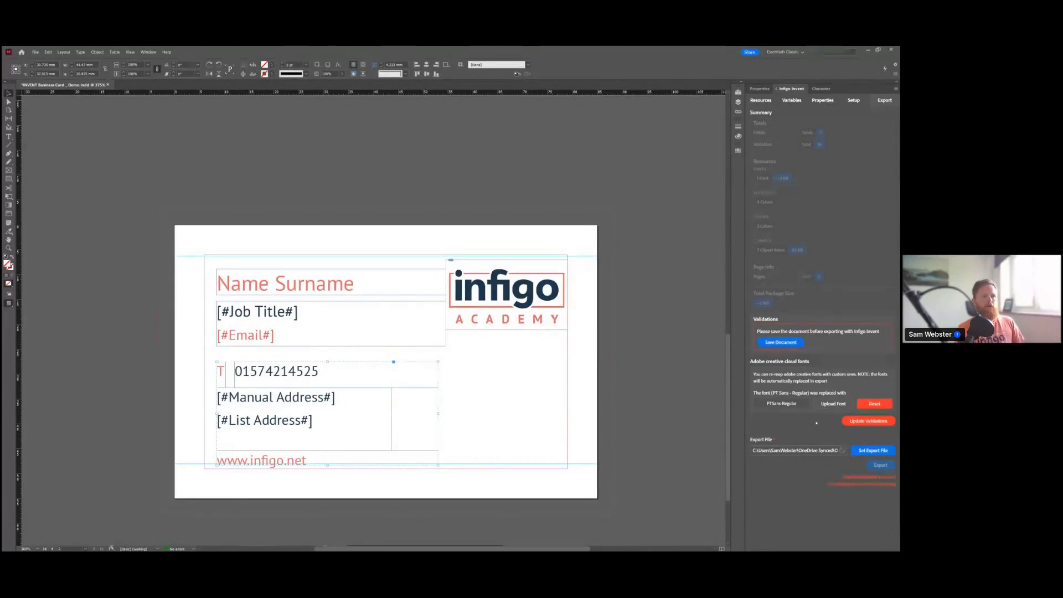
pyautogui.click(875, 404)
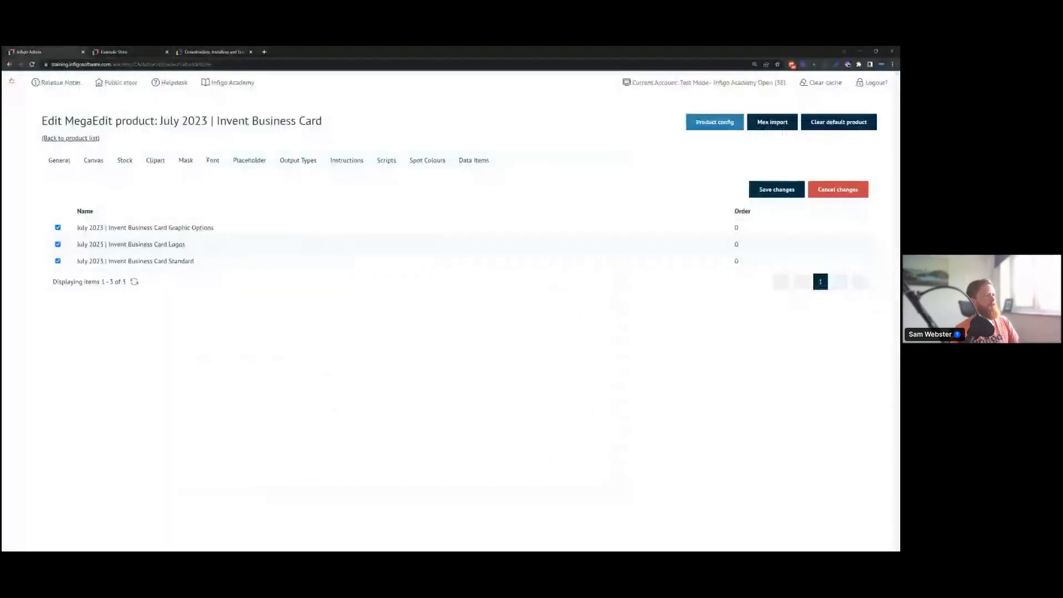
# Switch to the Infigo admin site, open the catalogue's Product Management and start a new product of type MegaEdit
pyautogui.click(11, 81)
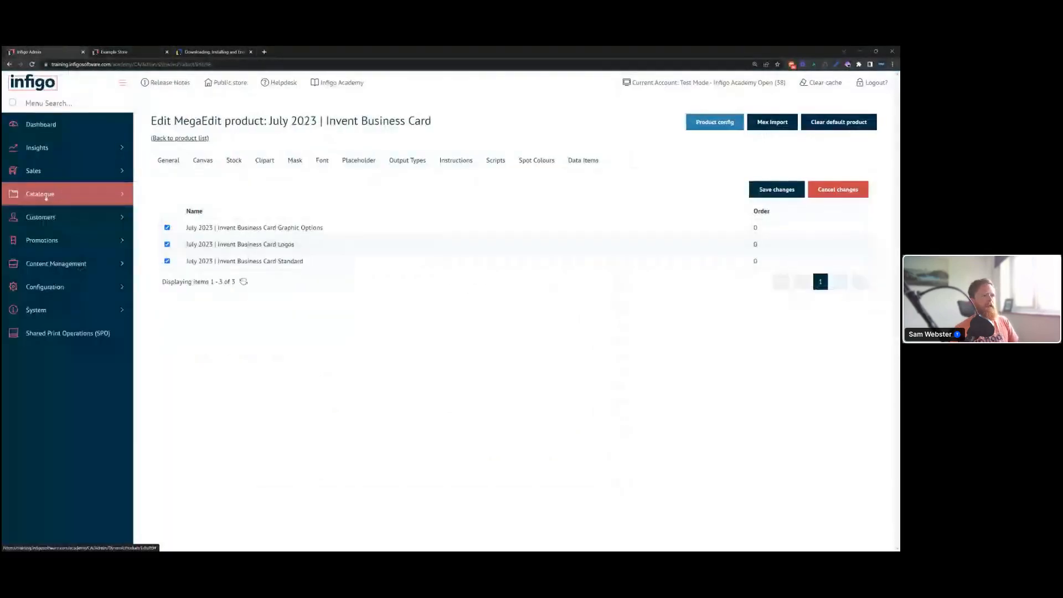
pyautogui.click(46, 197)
pyautogui.click(41, 217)
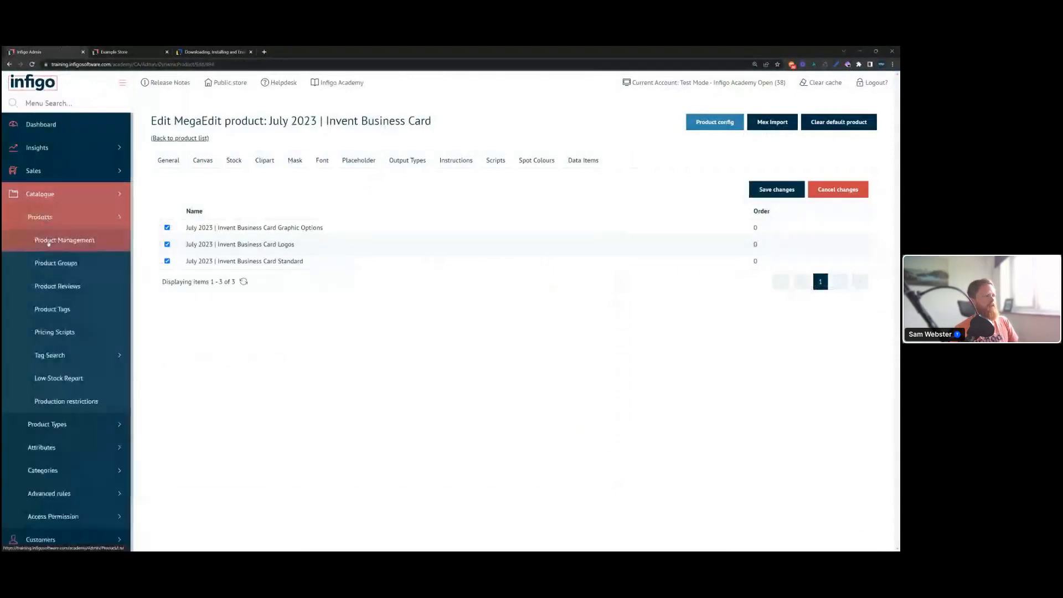
pyautogui.click(48, 241)
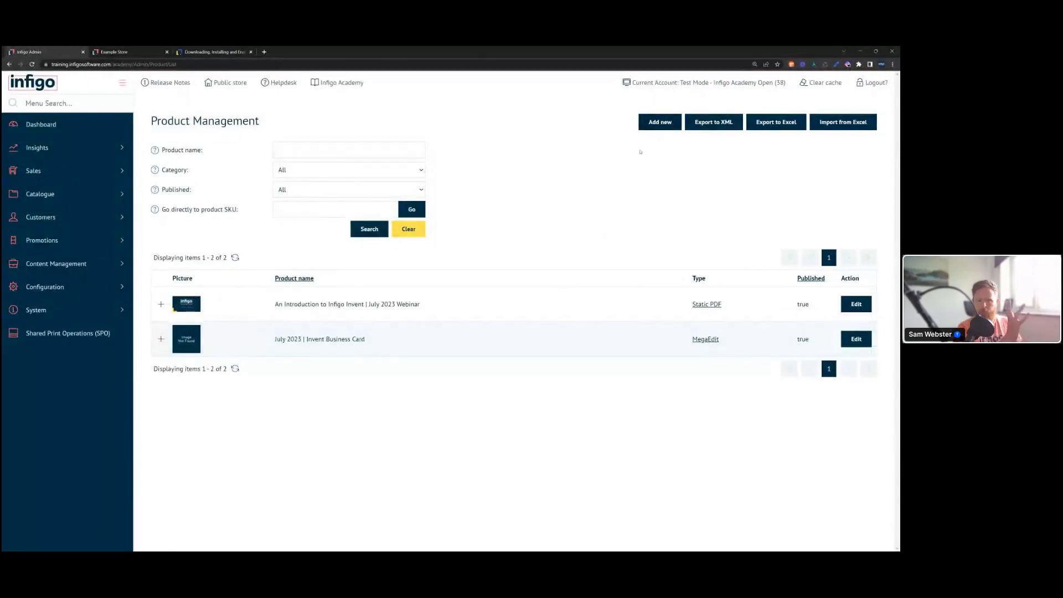
pyautogui.click(653, 125)
pyautogui.click(412, 319)
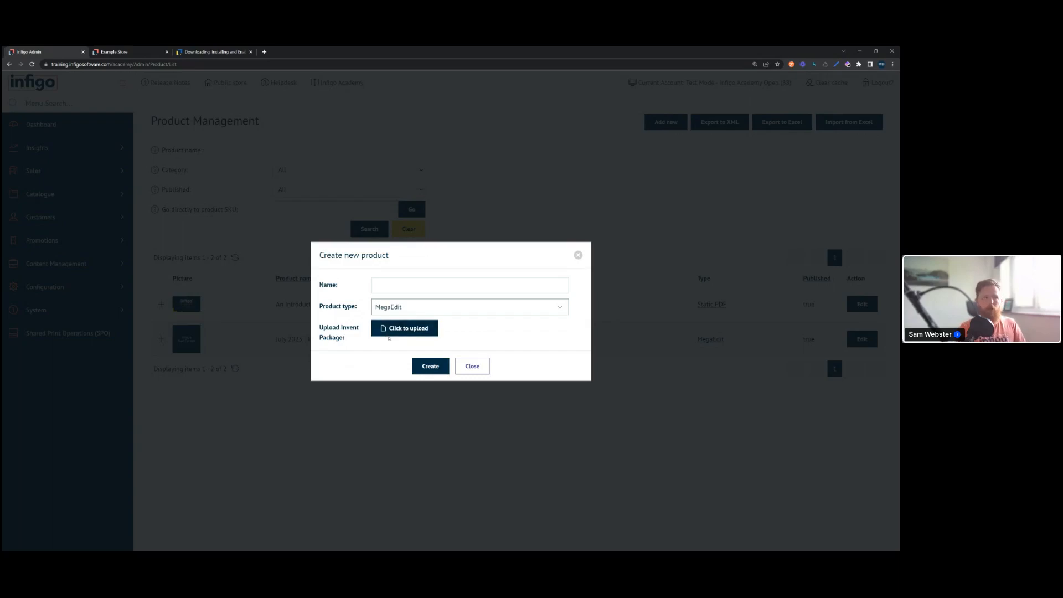
pyautogui.click(388, 332)
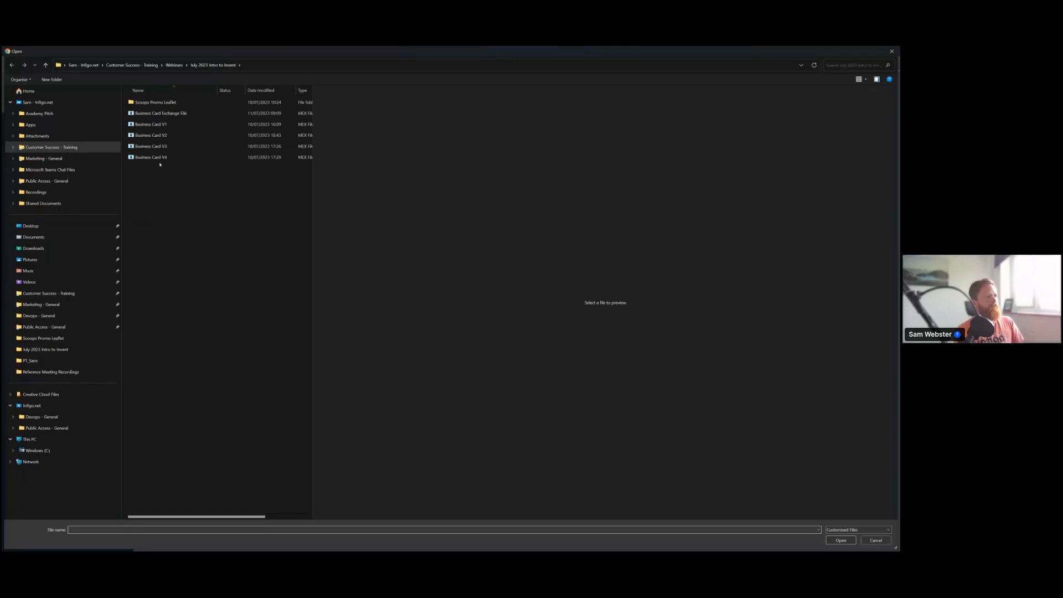
pyautogui.doubleClick(160, 160)
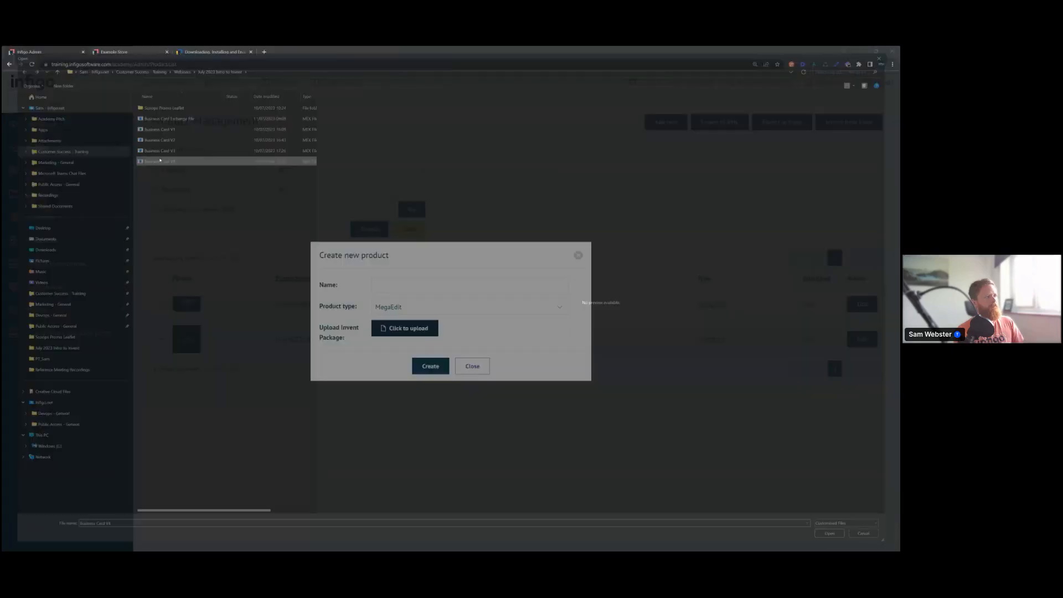
pyautogui.click(518, 327)
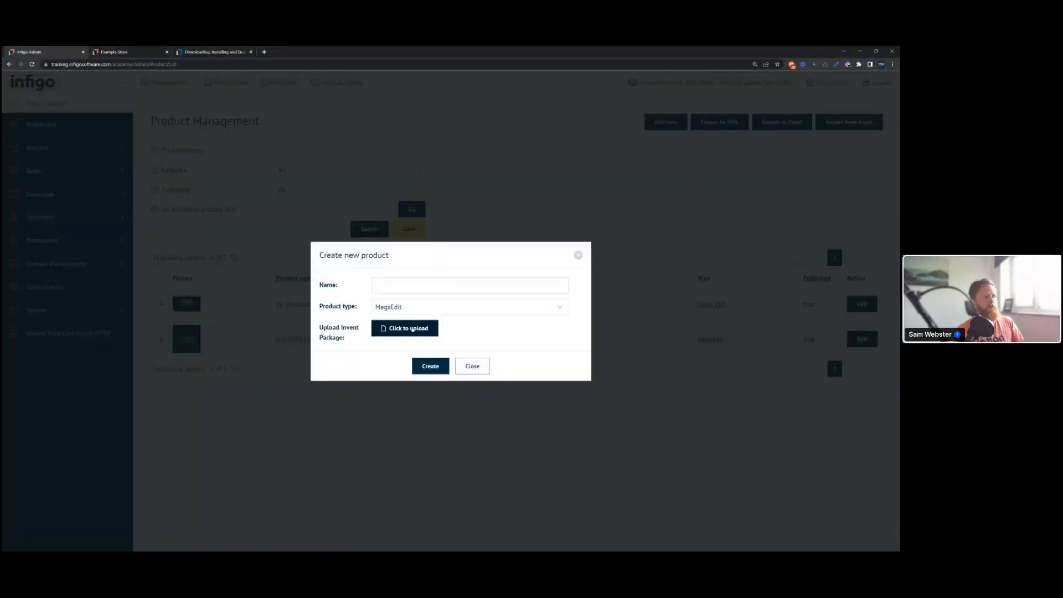
# Upload the Business Card Exchange File as the Invent package, name the product Business Card and create it
pyautogui.click(412, 328)
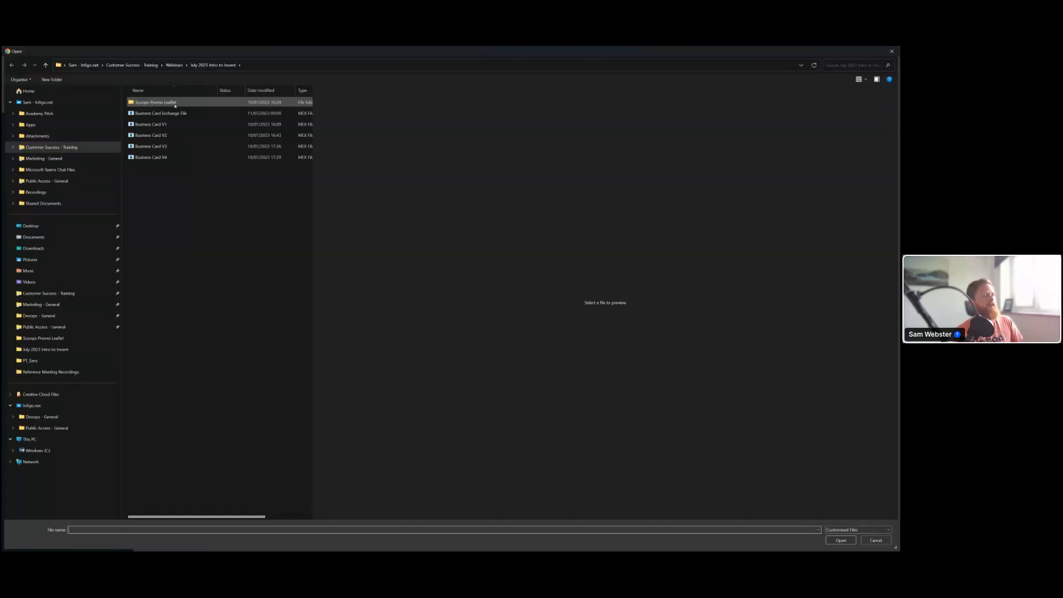
pyautogui.click(169, 113)
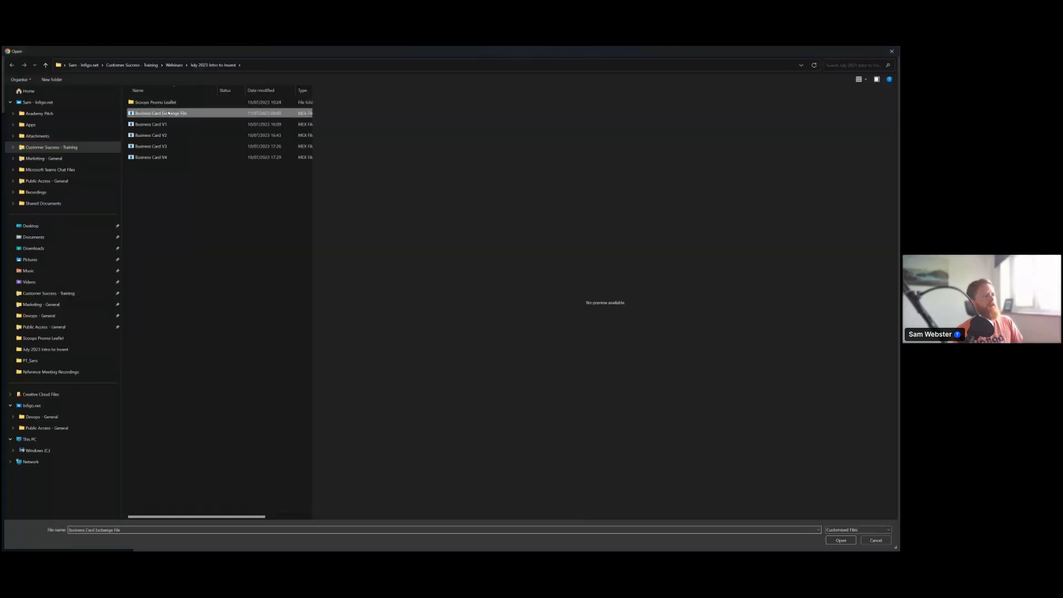
pyautogui.doubleClick(168, 113)
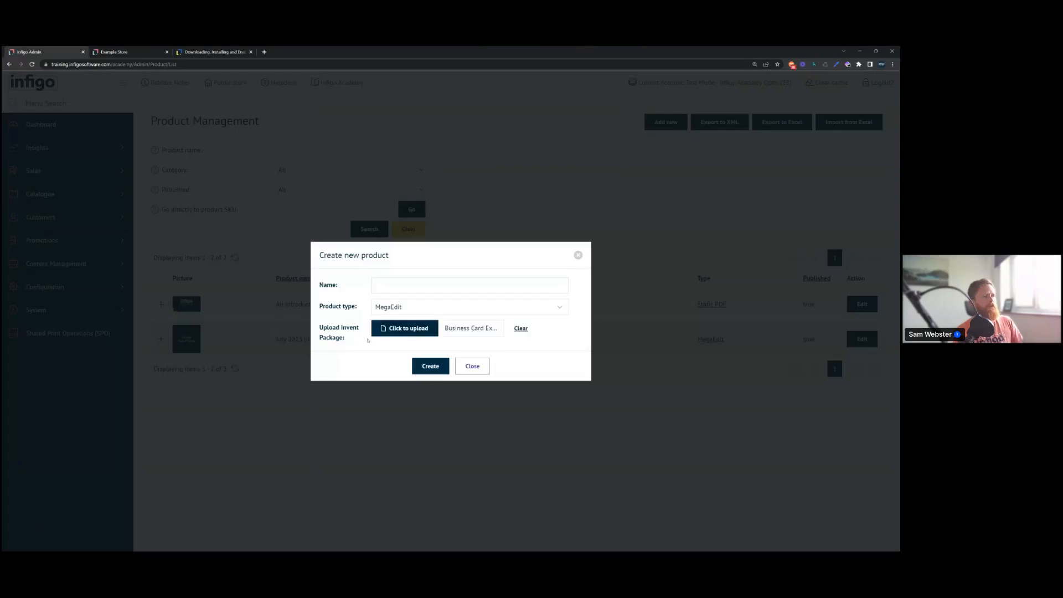
pyautogui.click(386, 287)
pyautogui.write('Business Card')
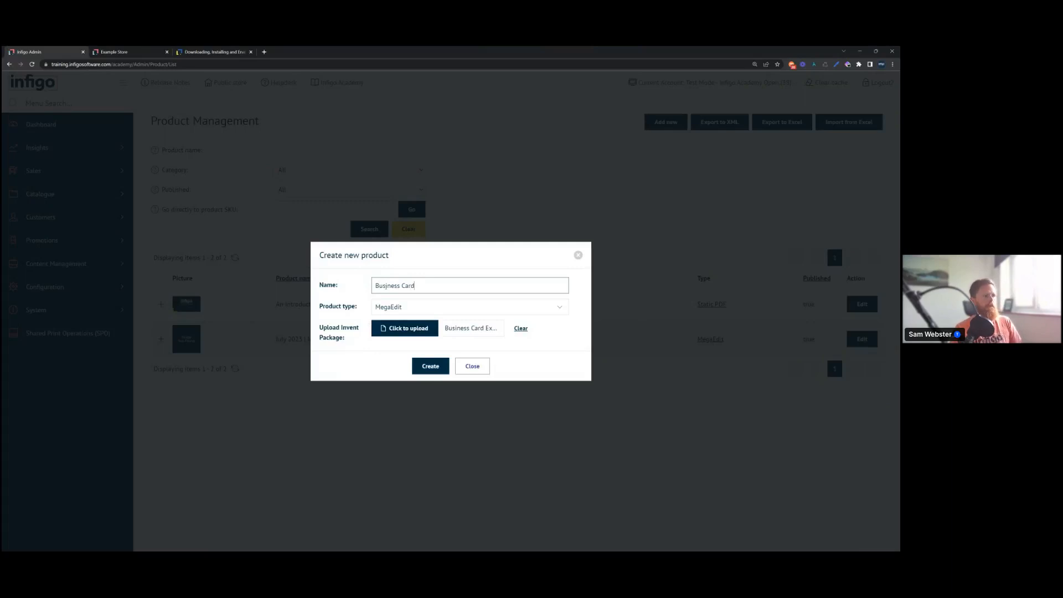
pyautogui.click(427, 367)
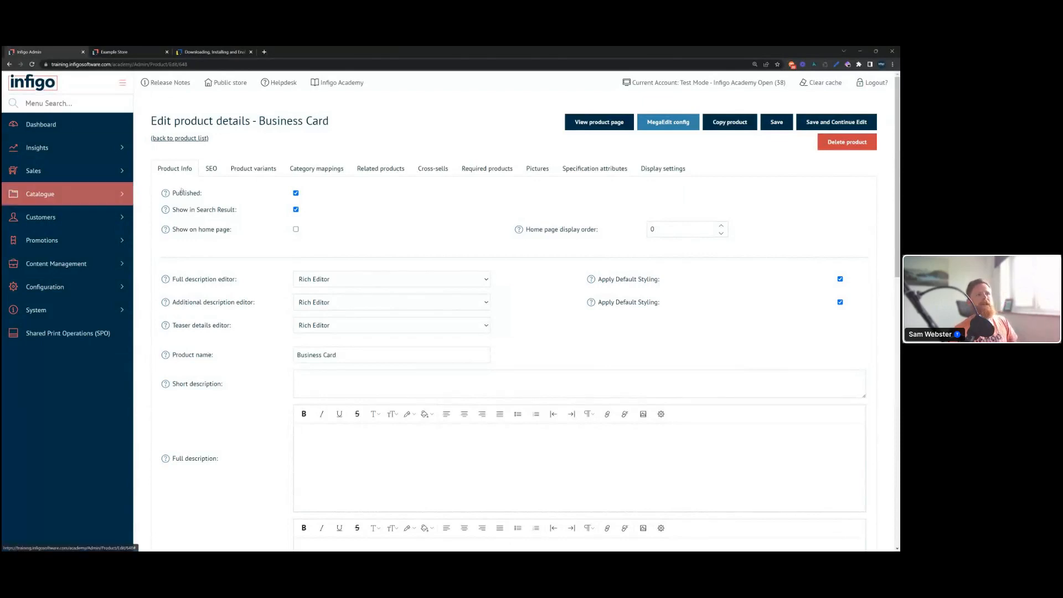
# View the new product's MegaEdit configuration, find the MegaEdit Products list and examine the Mex import details for Business Card
pyautogui.click(653, 123)
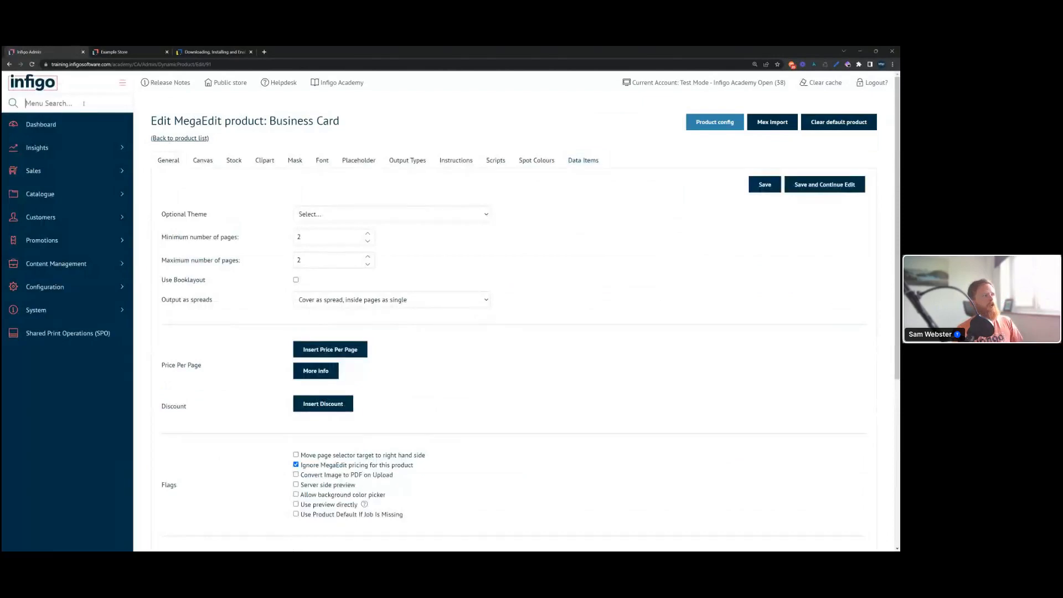
pyautogui.click(19, 100)
pyautogui.write('megaed')
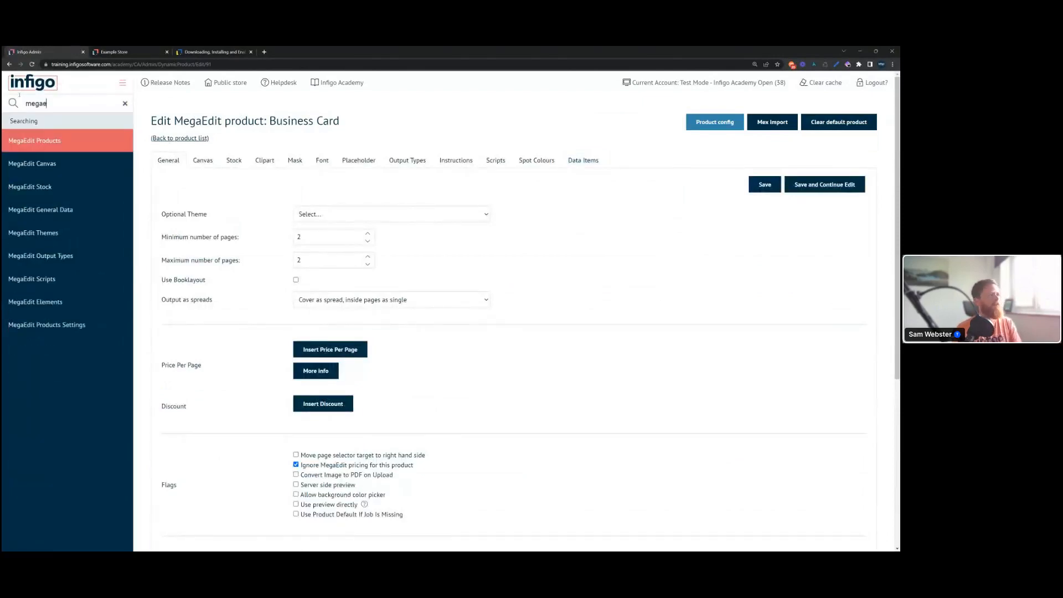
pyautogui.click(36, 141)
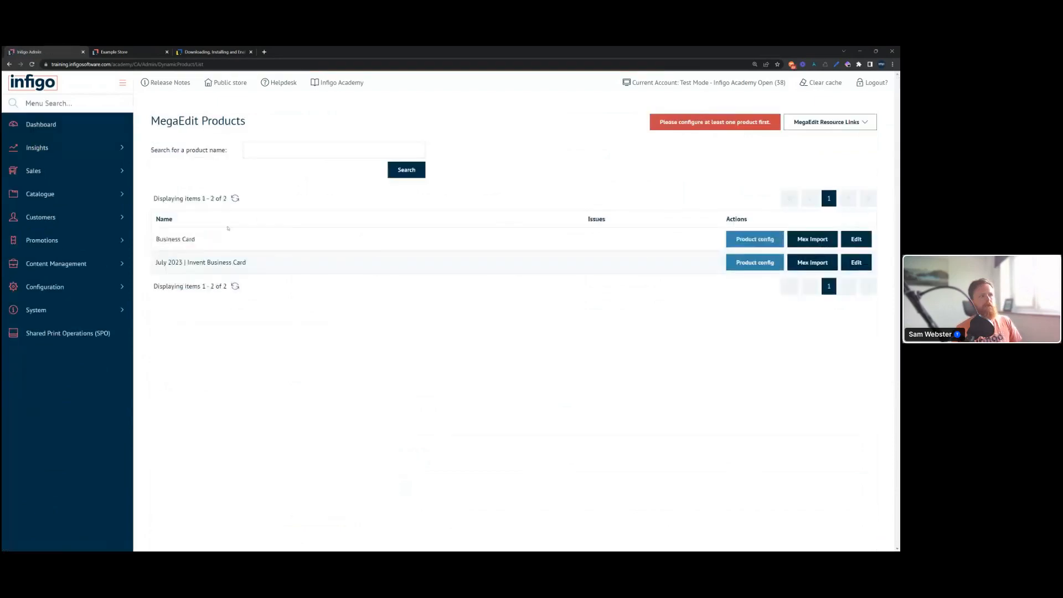
pyautogui.click(804, 241)
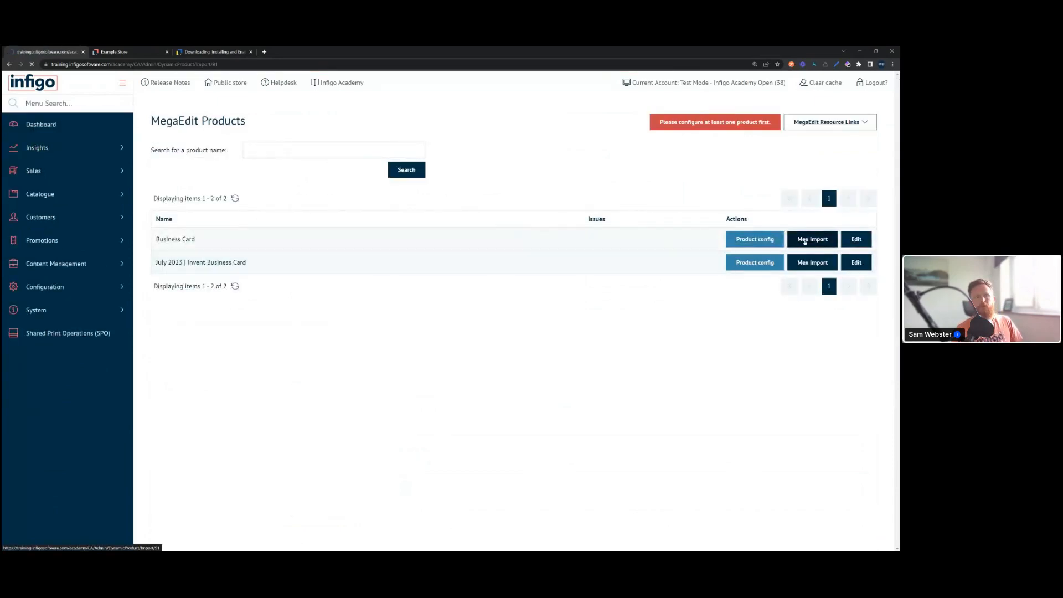
pyautogui.scroll(-1, 651, 269)
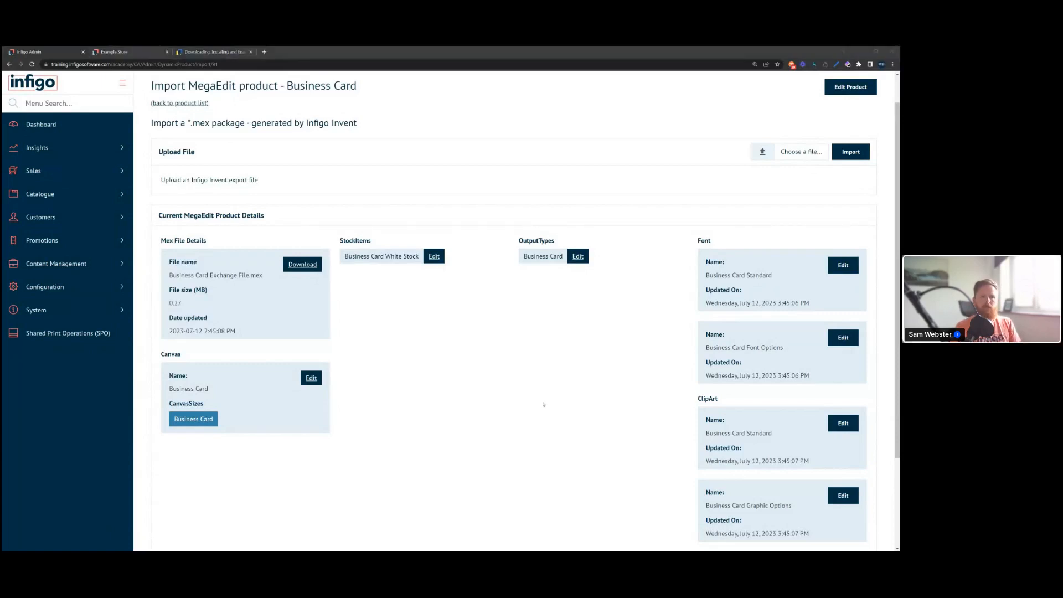
# Switch to the presentation and advance to the Tips & Tricks slide
pyautogui.hotkey('alt', 'Tab')
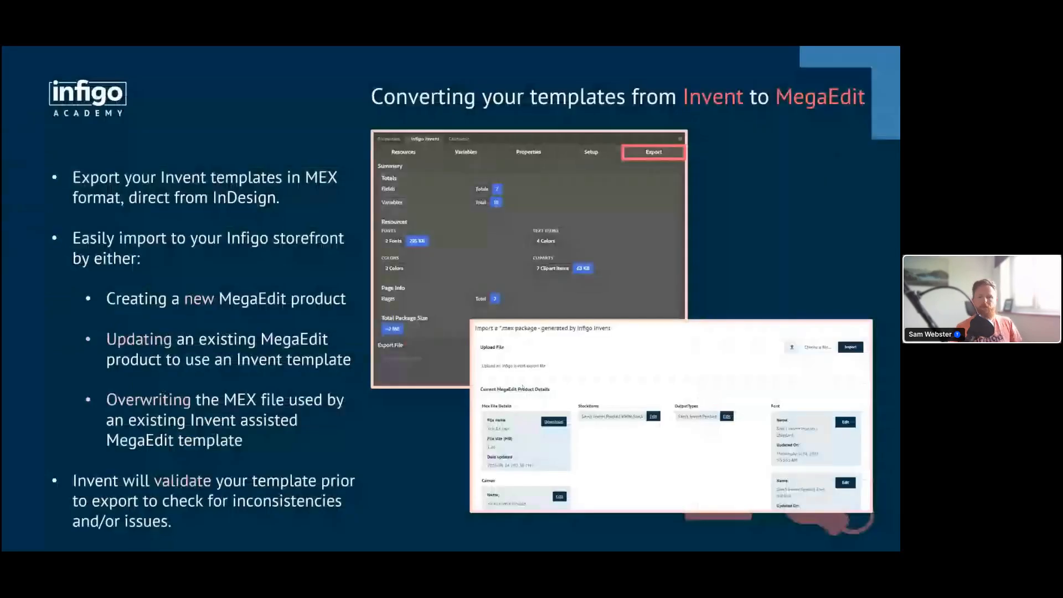
pyautogui.press('Right')
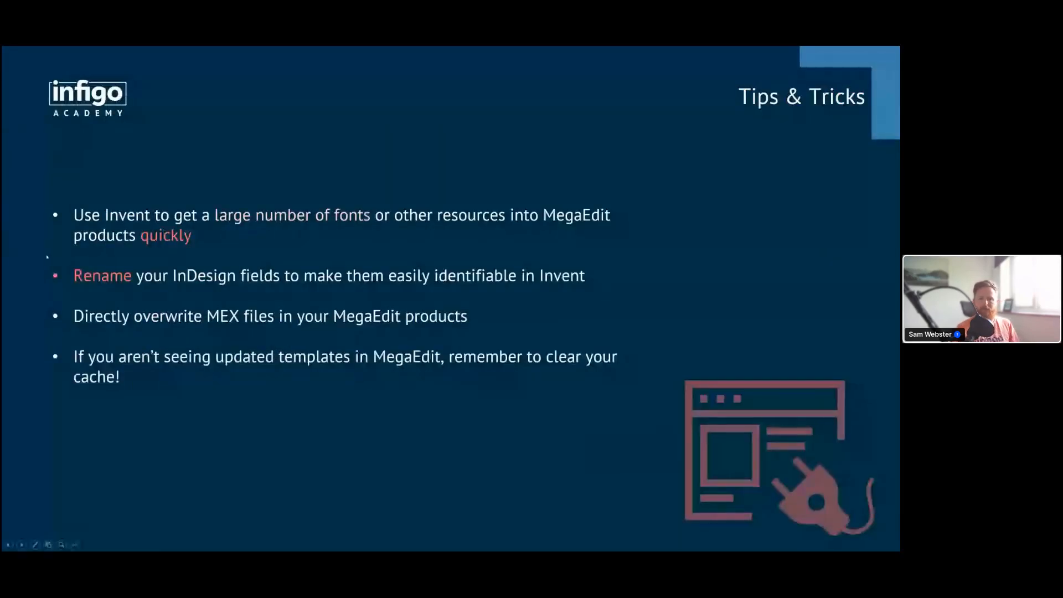
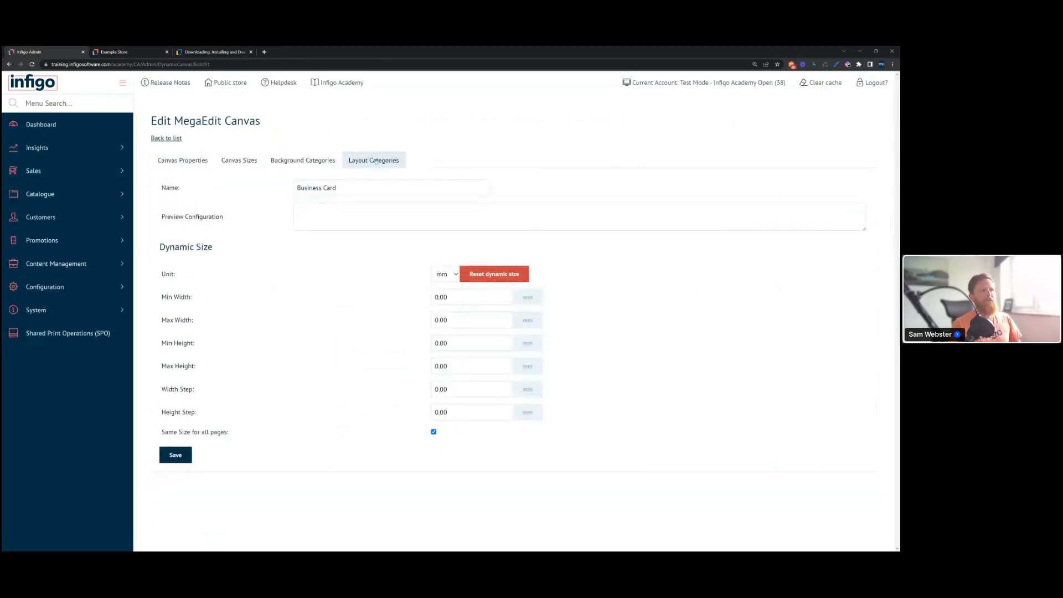
# Check the Business Card canvas's layout categories, then switch to the storefront editor and expand its sidebar of editing tools
pyautogui.click(370, 163)
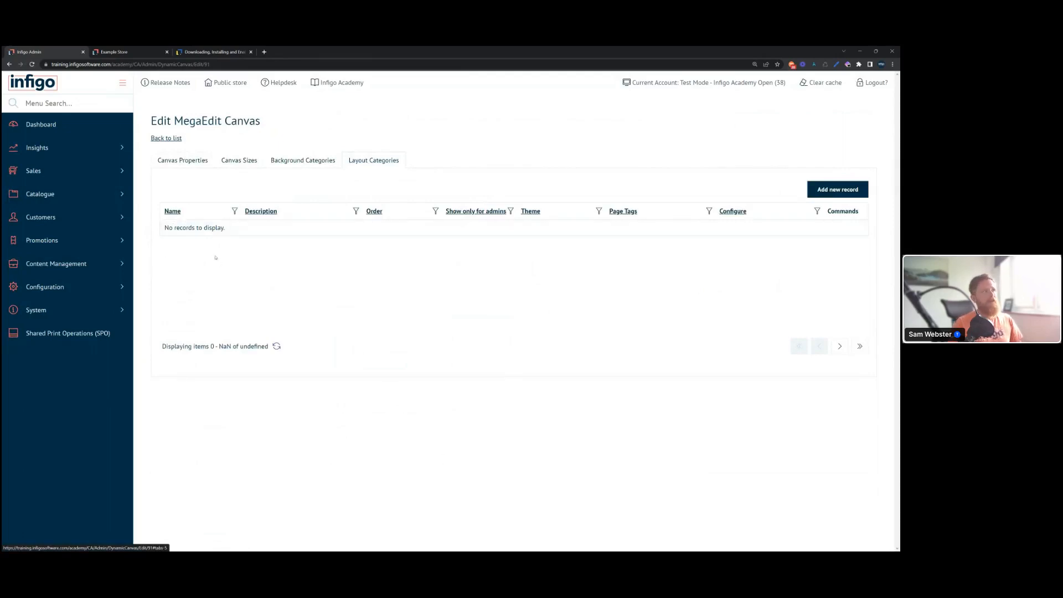
pyautogui.click(127, 51)
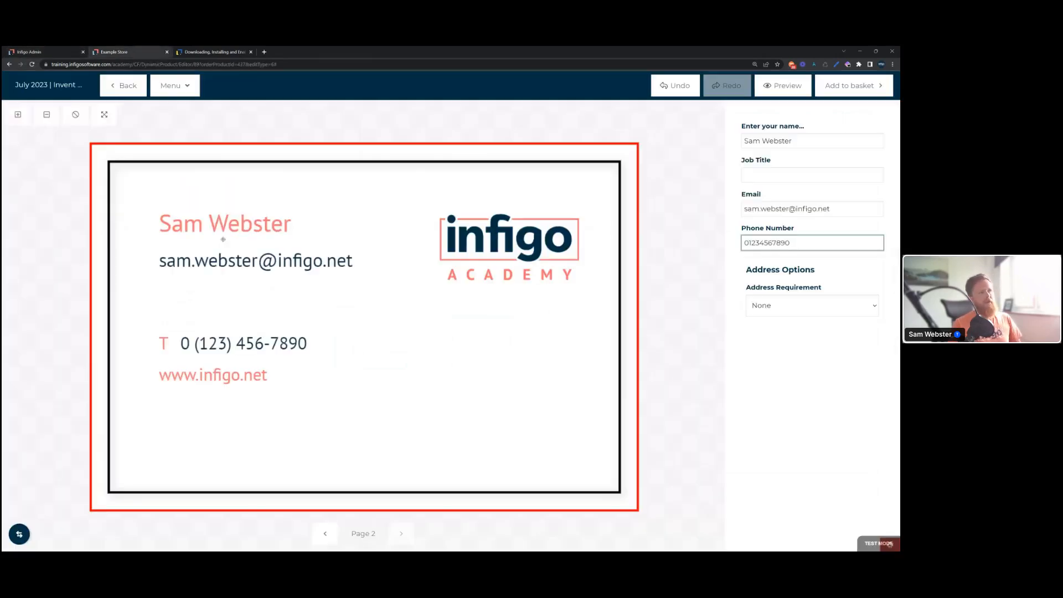
pyautogui.click(19, 535)
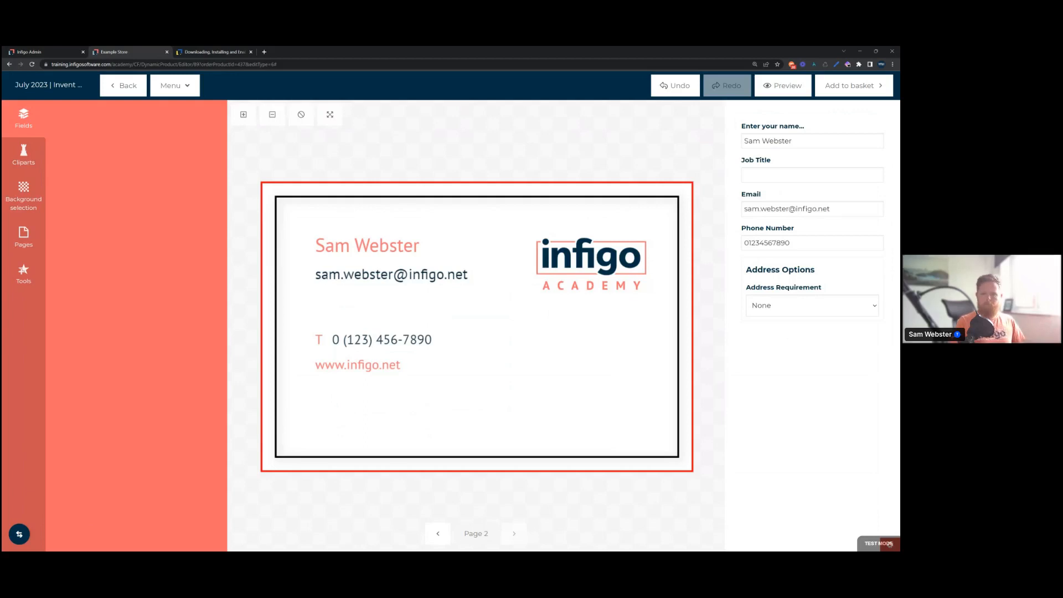
# Switch to InDesign and examine the Invent setup's Editor, Field, Image and Visual options for the business card template
pyautogui.hotkey('alt', 'Tab')
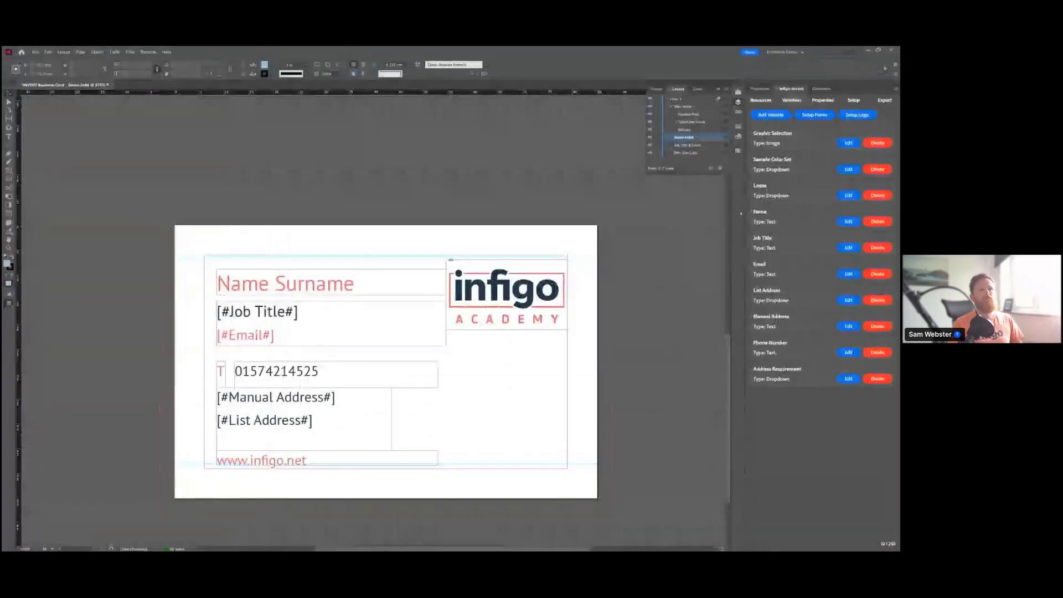
pyautogui.click(853, 103)
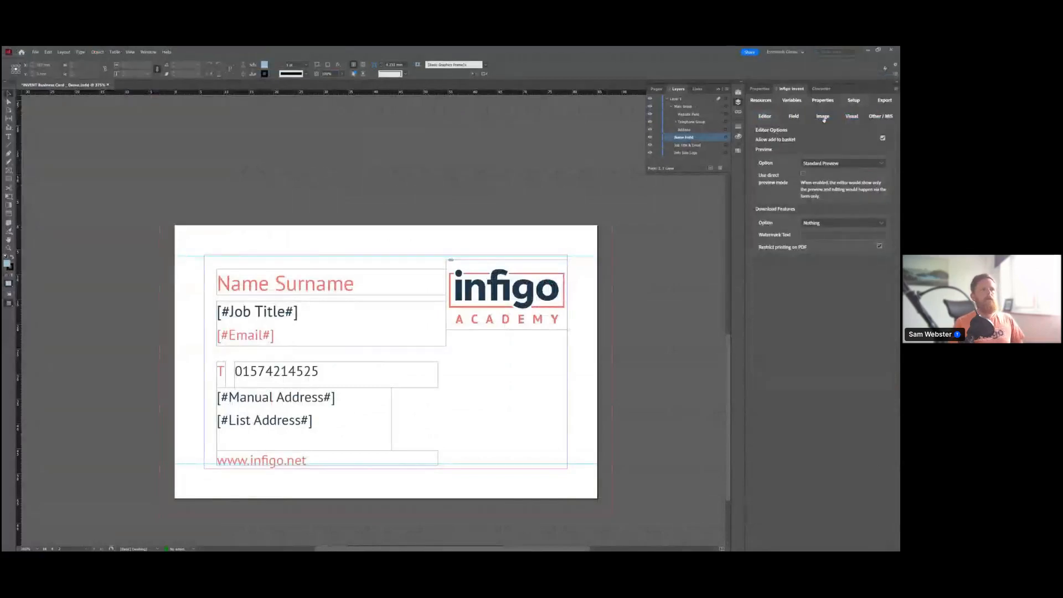
pyautogui.click(795, 118)
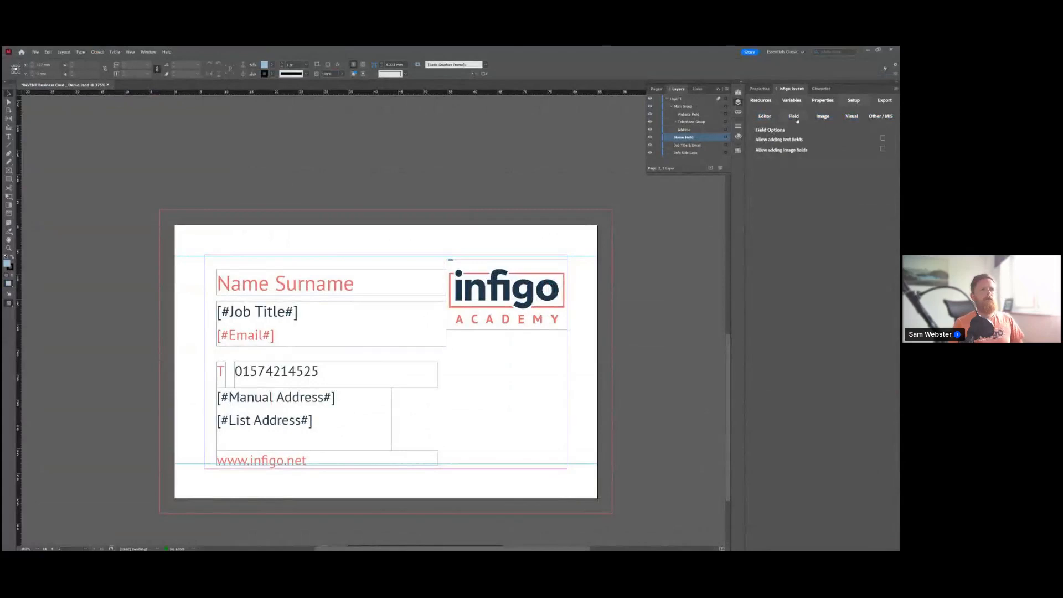
pyautogui.click(821, 118)
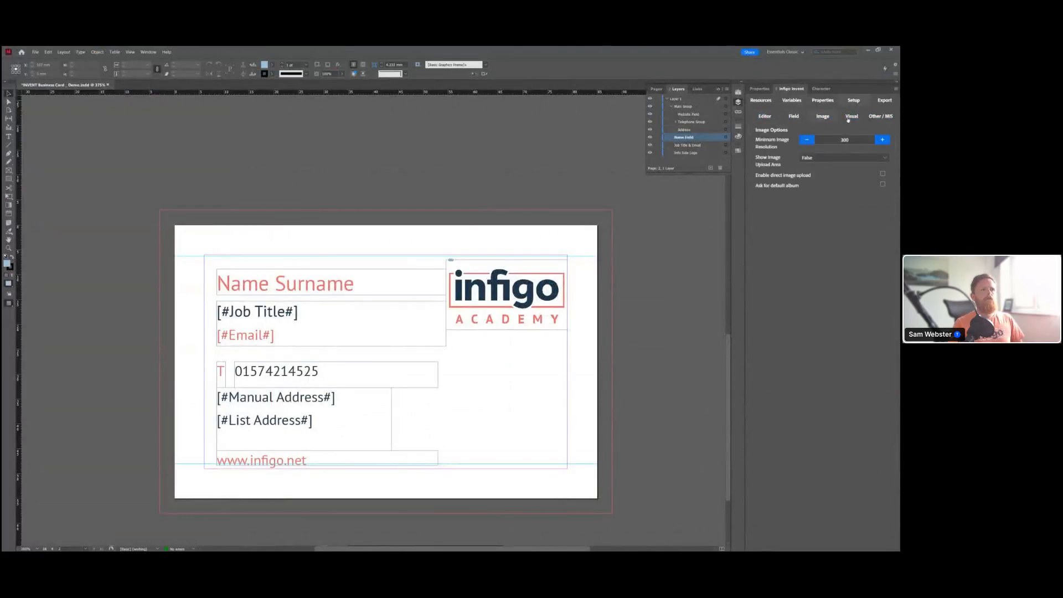
pyautogui.click(848, 118)
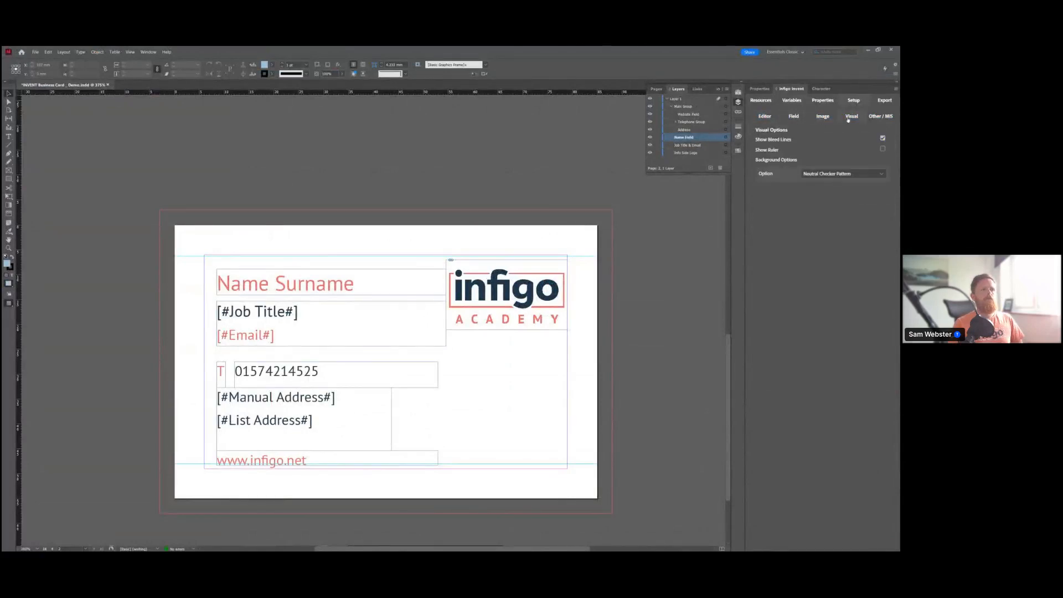
# Review the Invent setup categories again from Editor through Other / MIS, and return to the Visual options
pyautogui.click(764, 116)
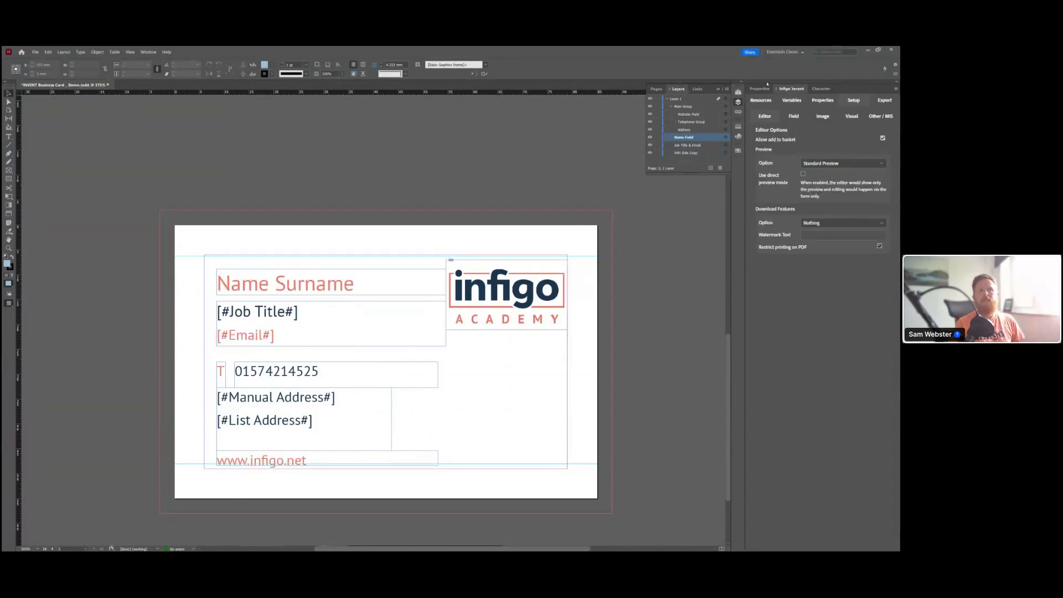
pyautogui.click(794, 117)
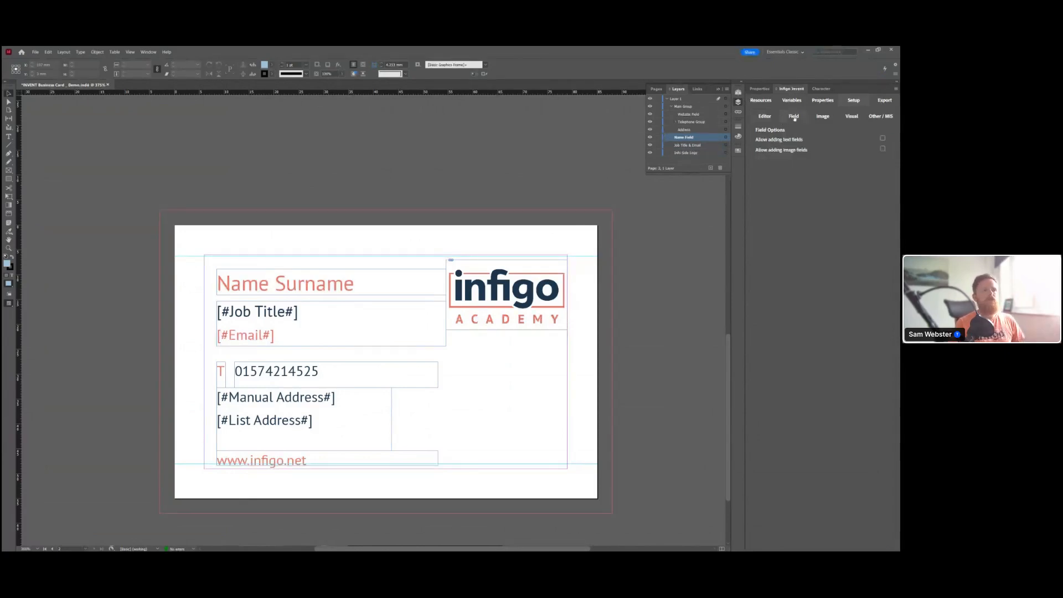
pyautogui.click(822, 117)
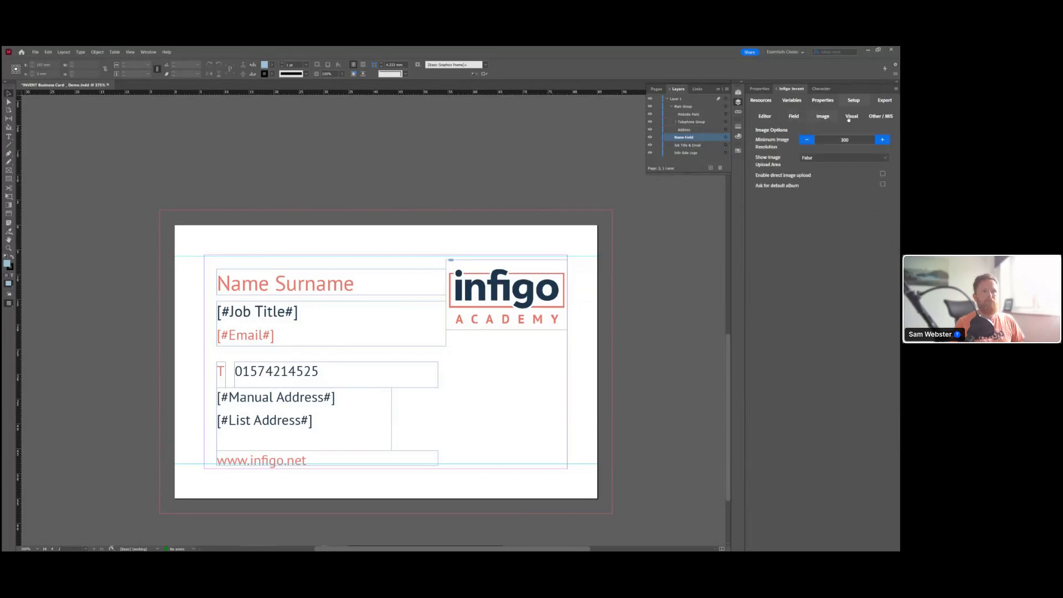
pyautogui.click(848, 119)
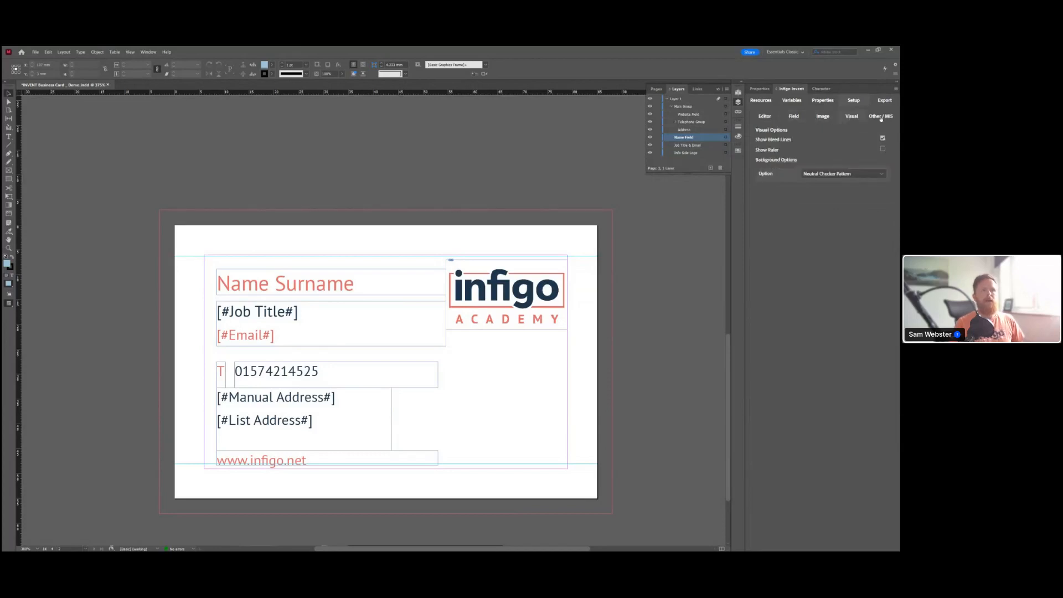
pyautogui.click(880, 117)
pyautogui.click(858, 119)
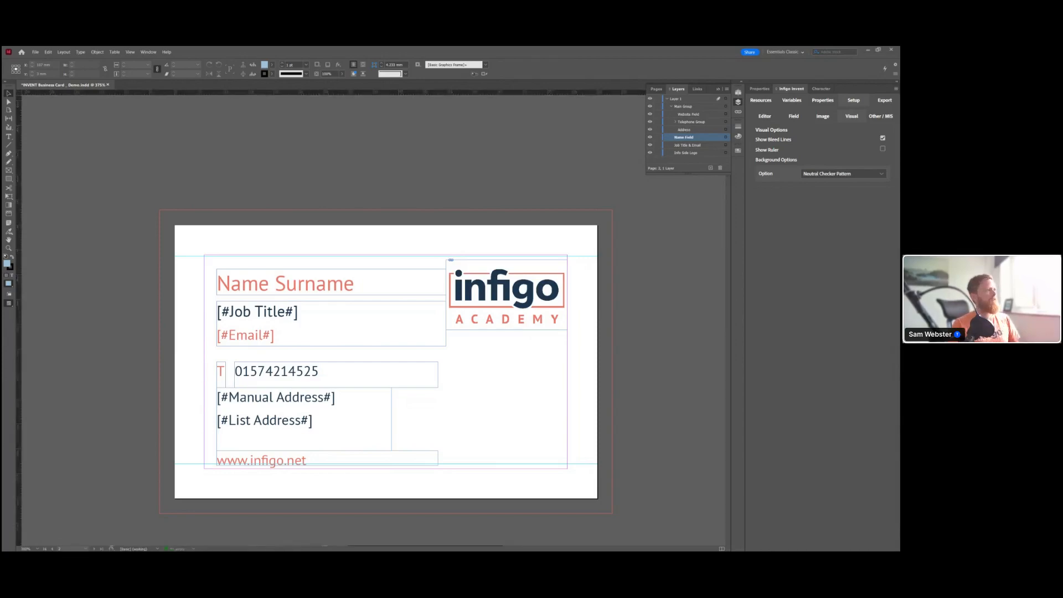
# Switch to Infigo Admin in the browser and open the Infigo Academy YouTube channel
pyautogui.hotkey('alt', 'Tab')
pyautogui.click(69, 53)
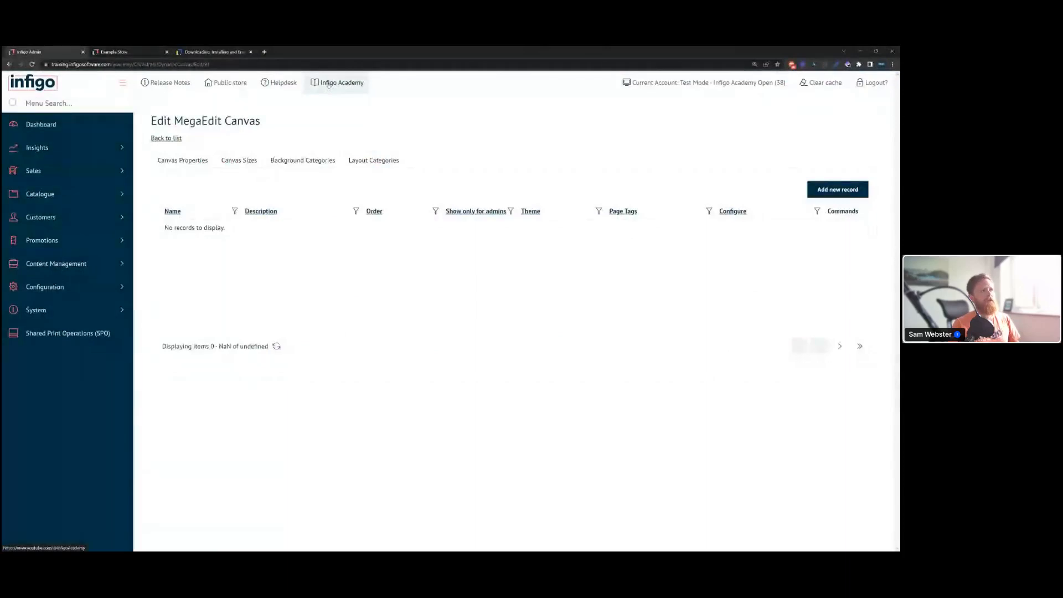
pyautogui.click(328, 83)
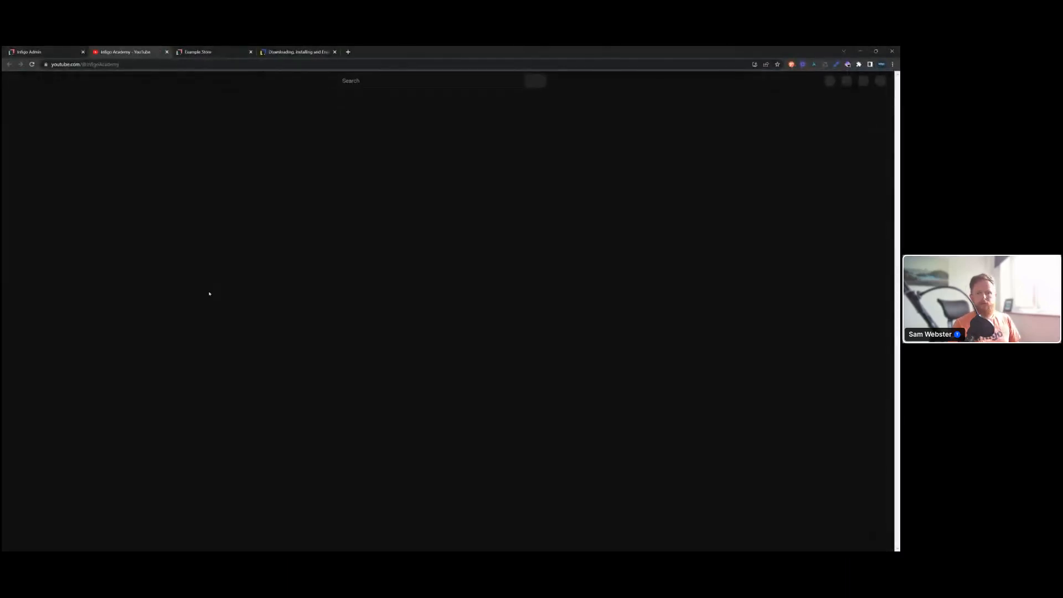